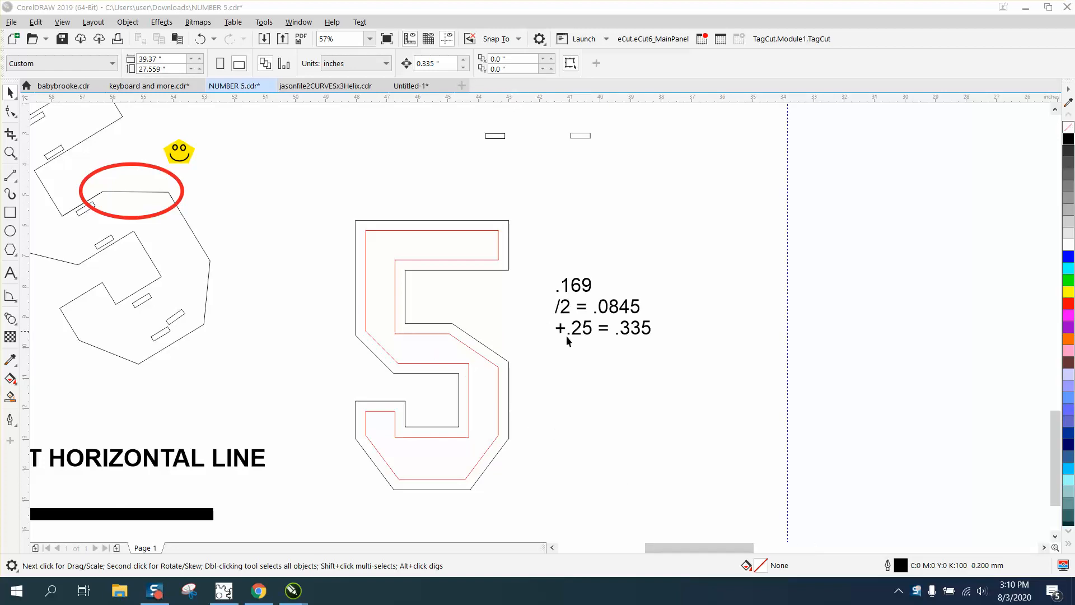
pyautogui.click(442, 262)
pyautogui.click(442, 260)
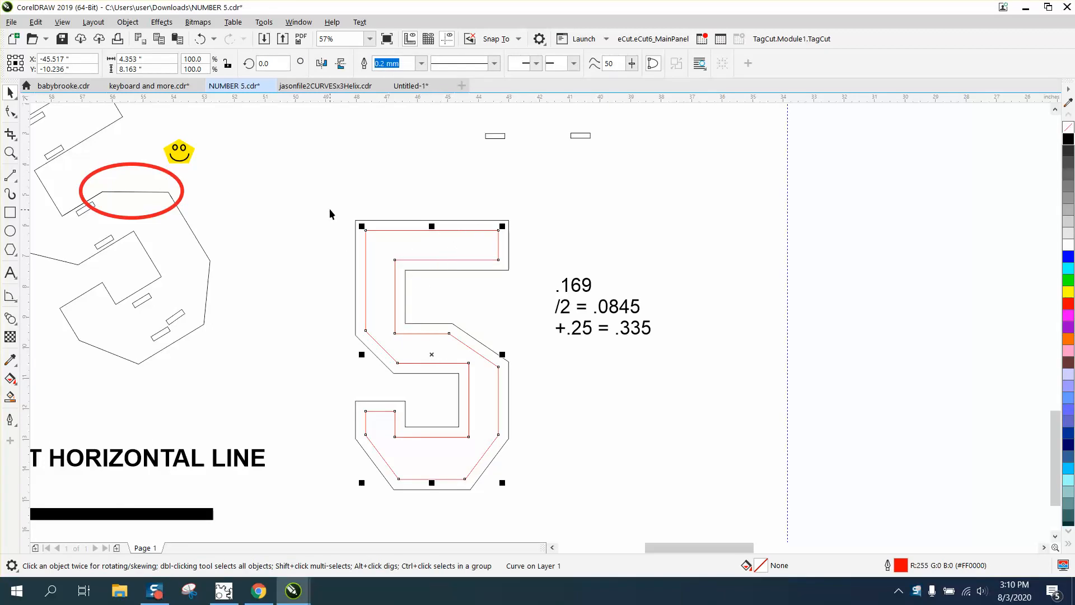
pyautogui.click(329, 187)
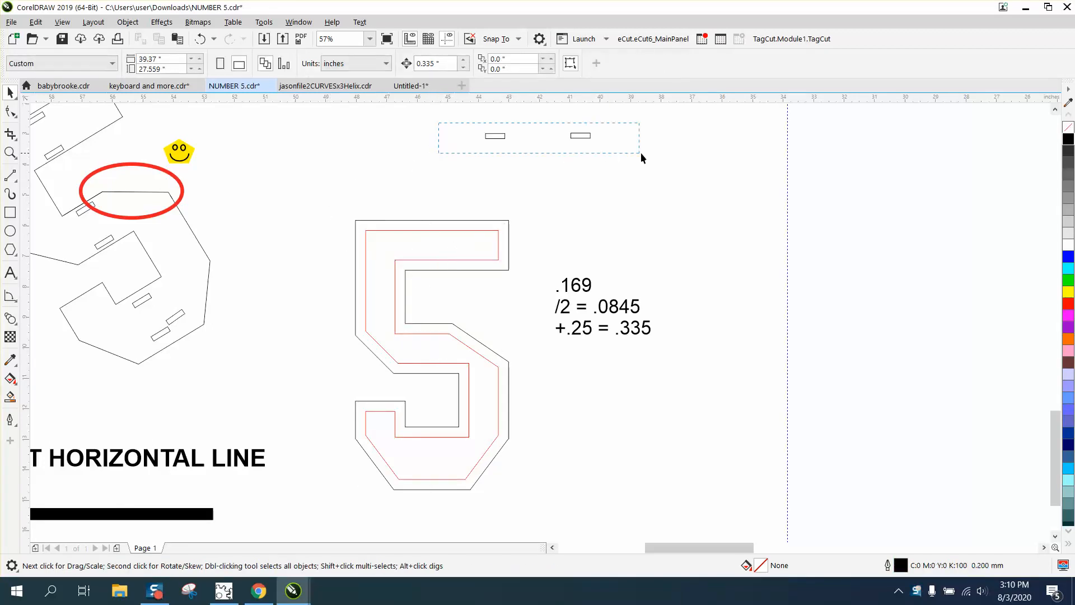
# Step: Blend the two small rectangles above the 5 using 13 steps
pyautogui.moveTo(641, 153); pyautogui.dragTo(640, 154)
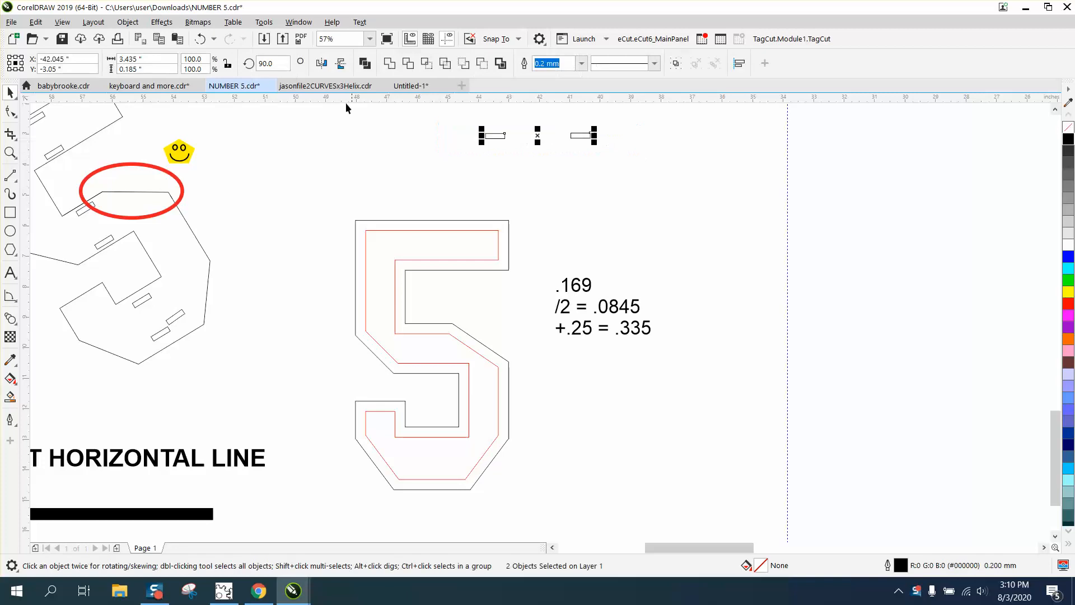
pyautogui.click(162, 23)
pyautogui.click(168, 304)
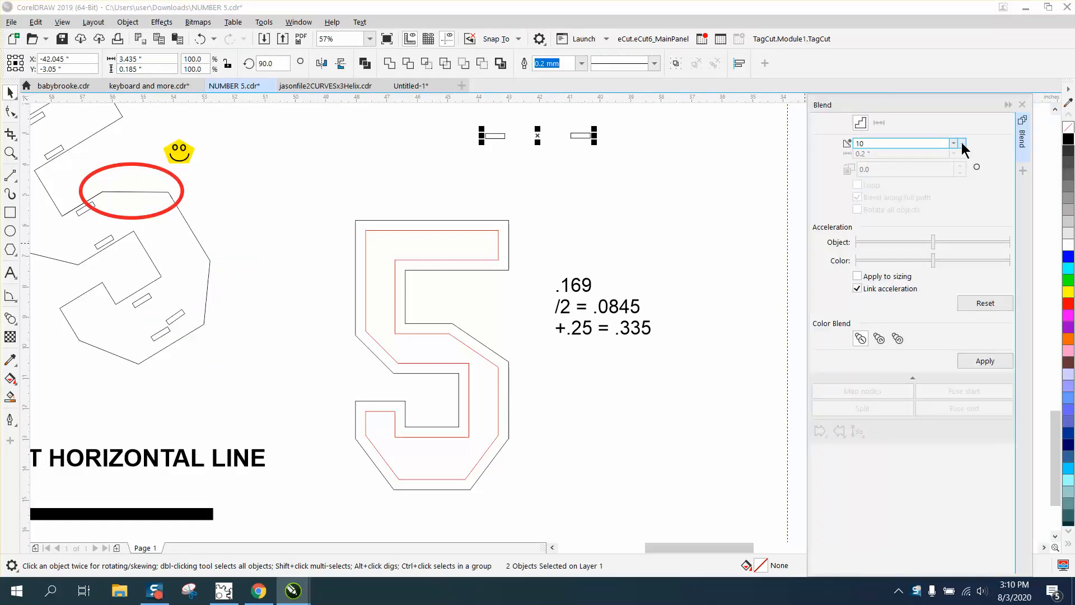
pyautogui.click(983, 363)
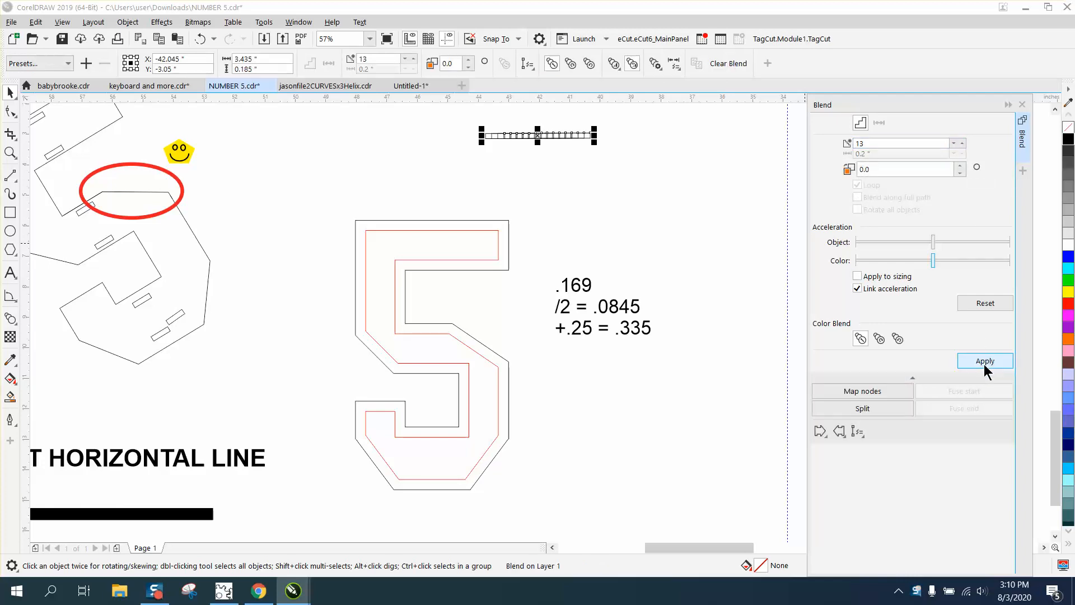
pyautogui.click(861, 436)
pyautogui.click(882, 448)
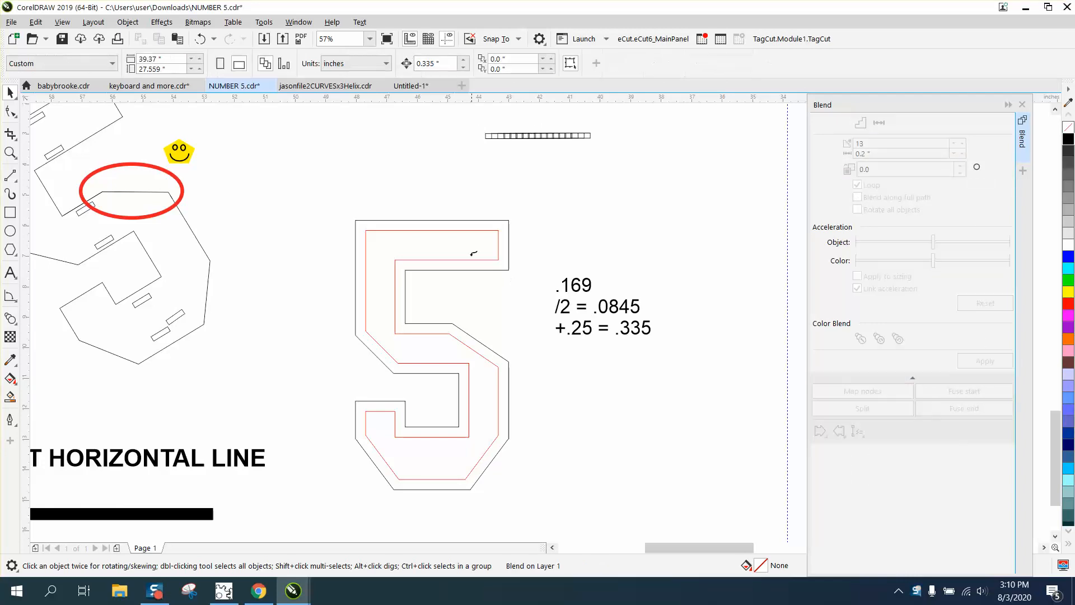
pyautogui.click(475, 224)
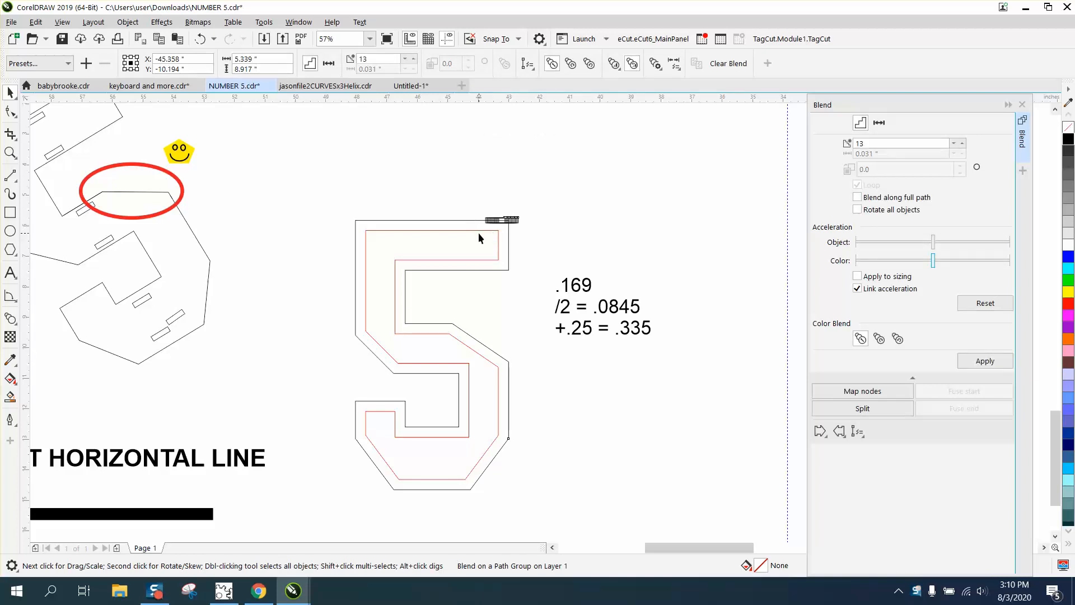
pyautogui.click(203, 39)
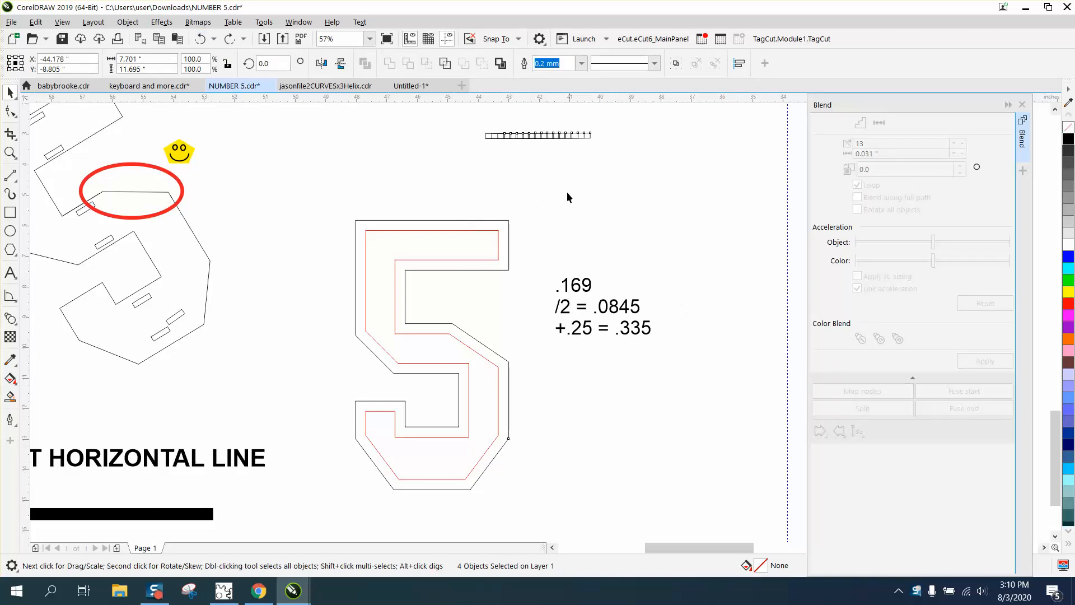
# Step: Attach the rectangle blend to the 5's inner red outline, blending along the full path with all objects rotated
pyautogui.click(545, 140)
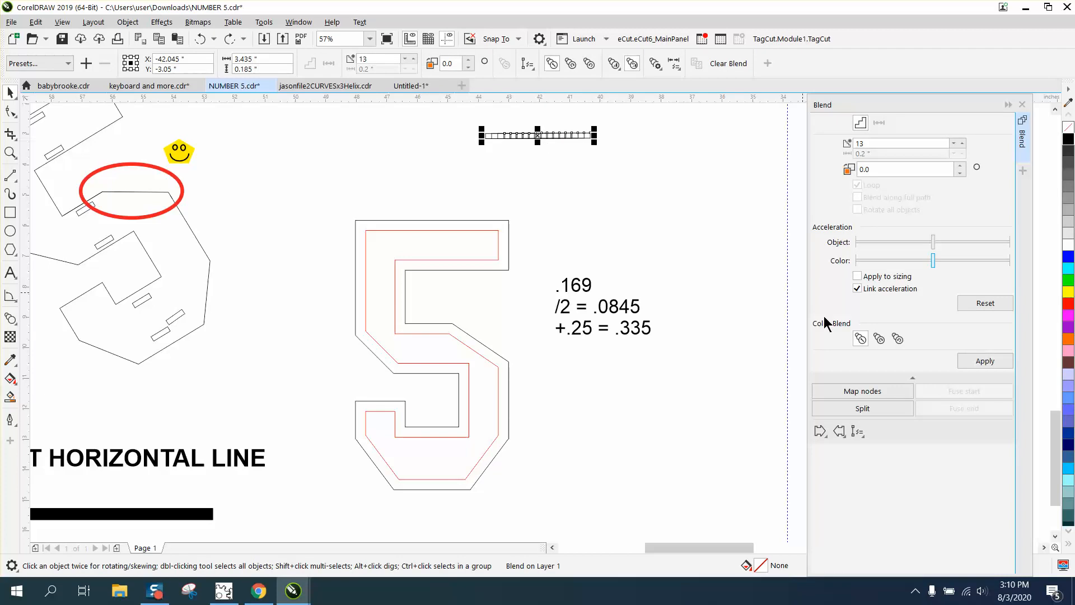
pyautogui.click(865, 433)
pyautogui.click(887, 448)
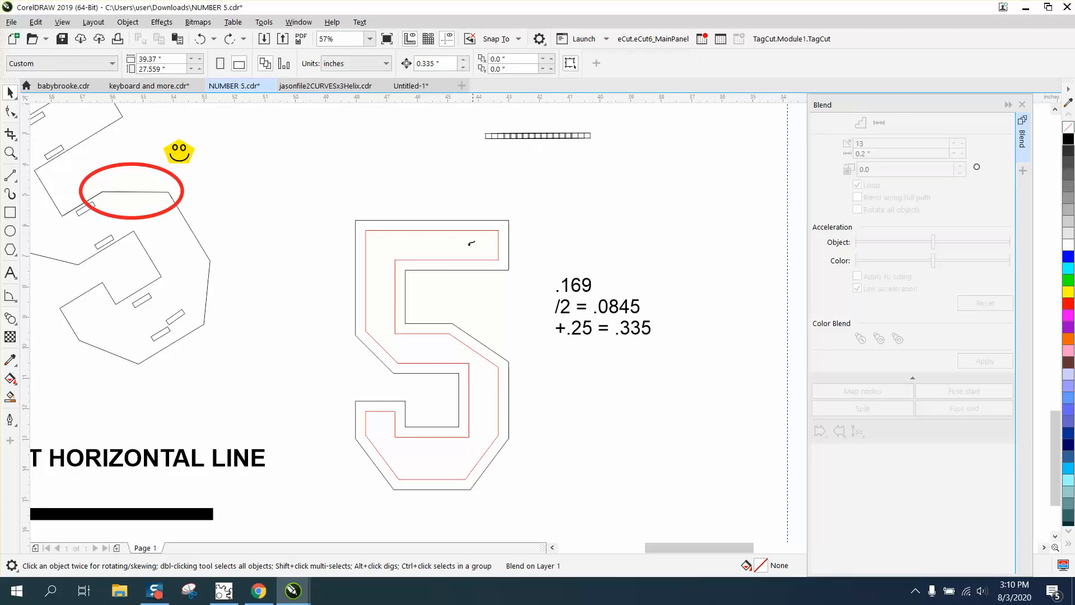
pyautogui.click(456, 230)
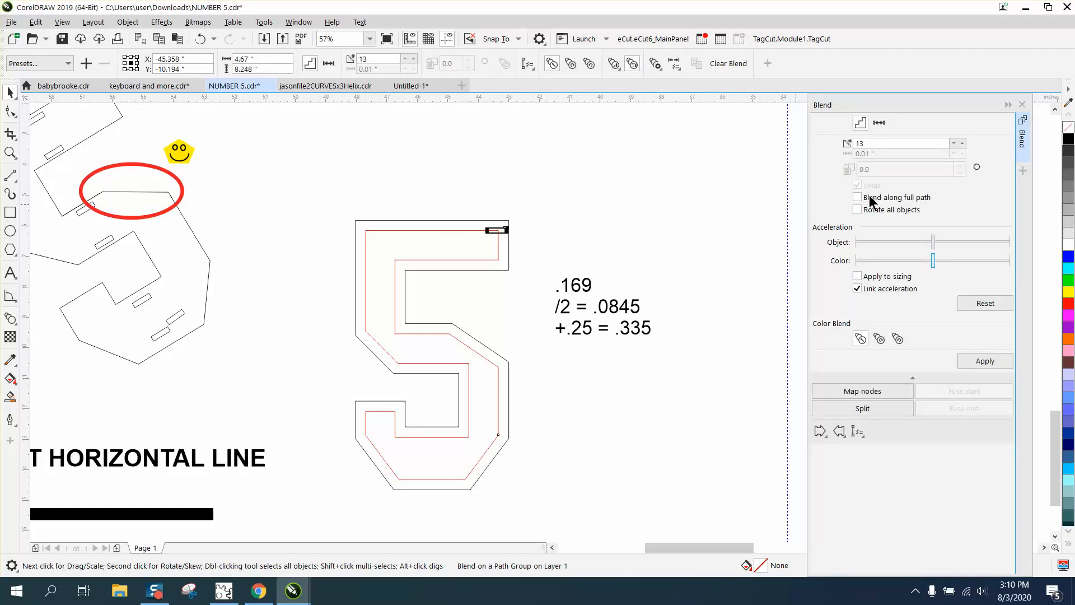
pyautogui.click(857, 197)
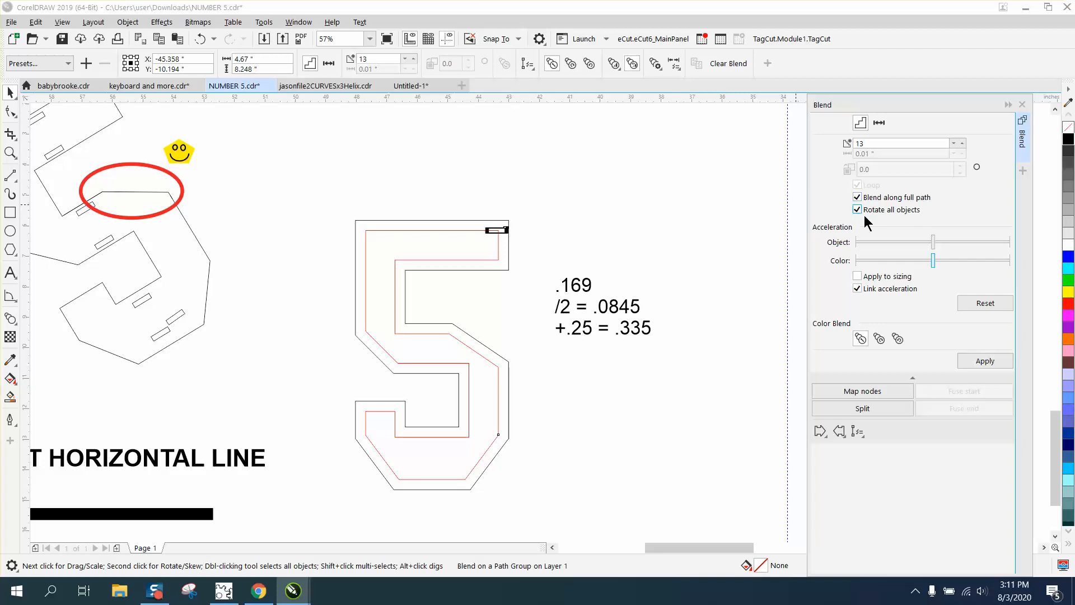
pyautogui.click(995, 365)
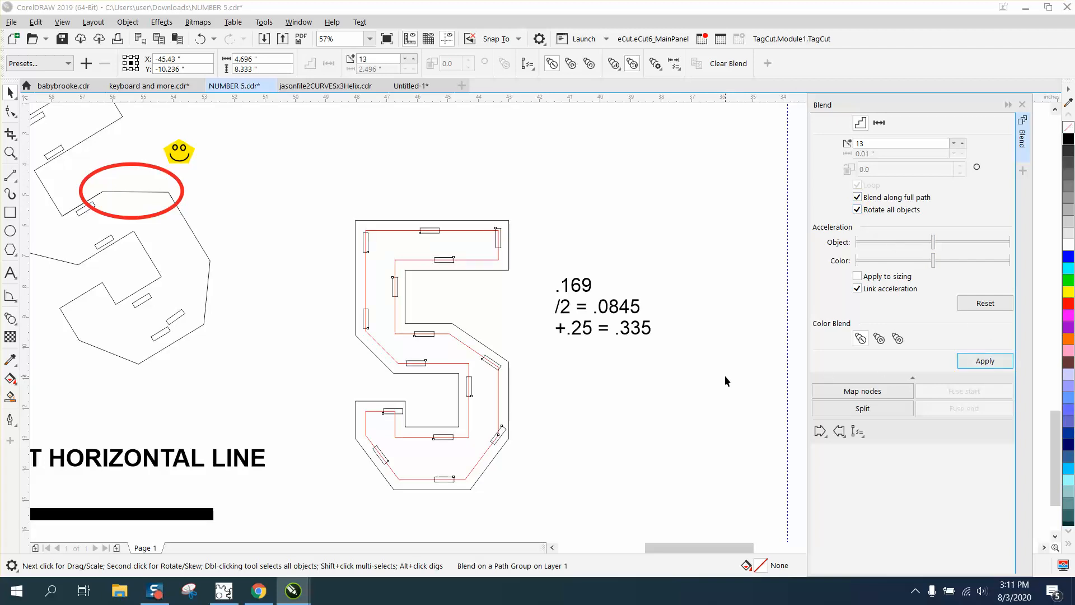
# Step: Break apart the blend on the 5 together with its path and outlines
pyautogui.click(10, 152)
pyautogui.moveTo(317, 257); pyautogui.dragTo(681, 485)
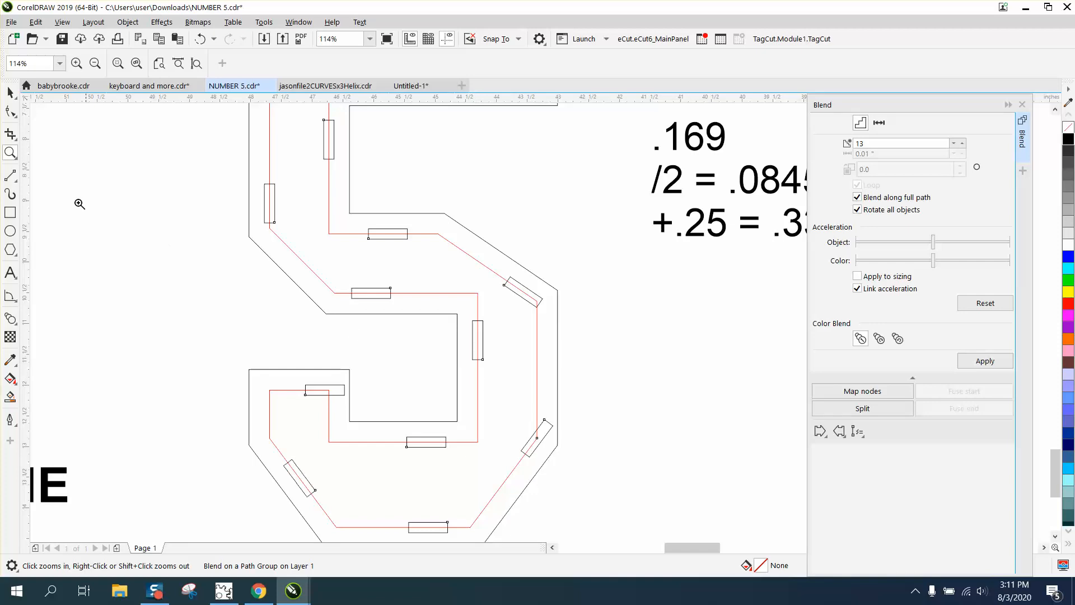
pyautogui.click(11, 92)
pyautogui.press('Escape')
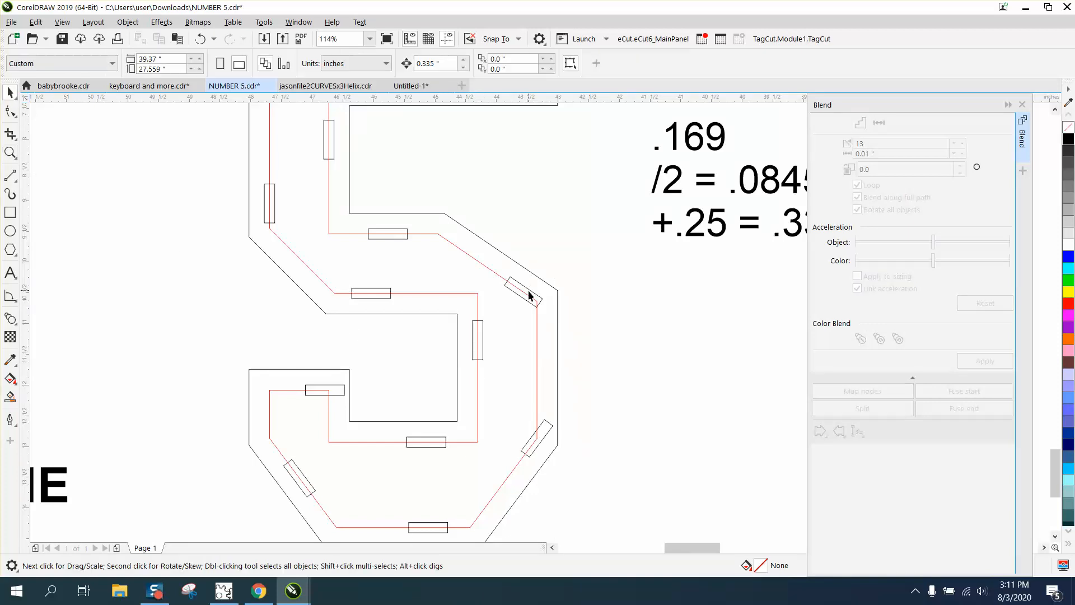
pyautogui.scroll(-3, 536, 292)
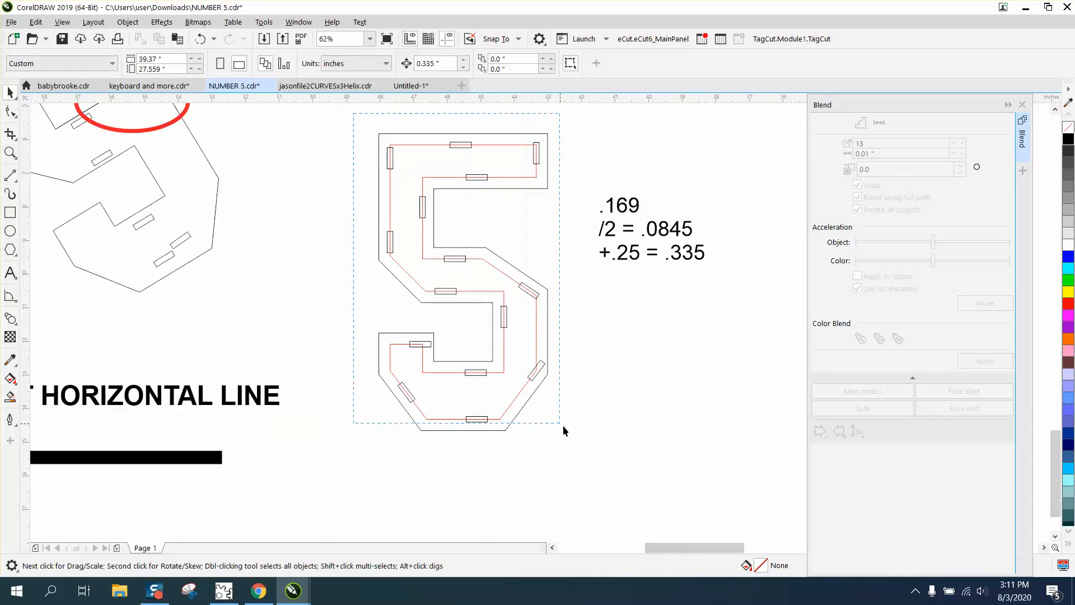
pyautogui.moveTo(588, 452); pyautogui.dragTo(589, 451)
pyautogui.click(128, 22)
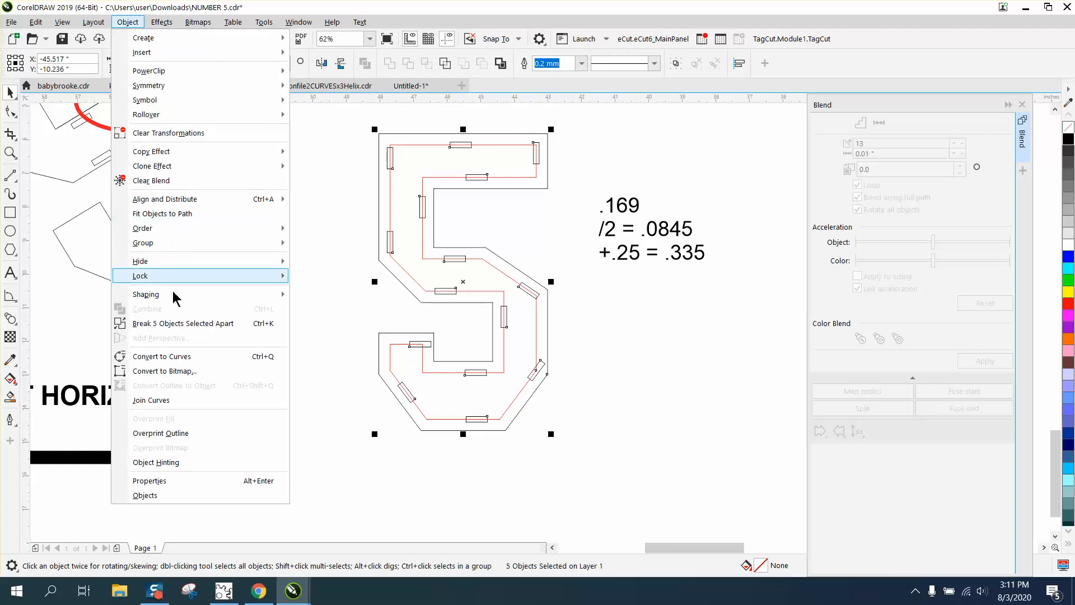
pyautogui.click(184, 324)
pyautogui.press('Escape')
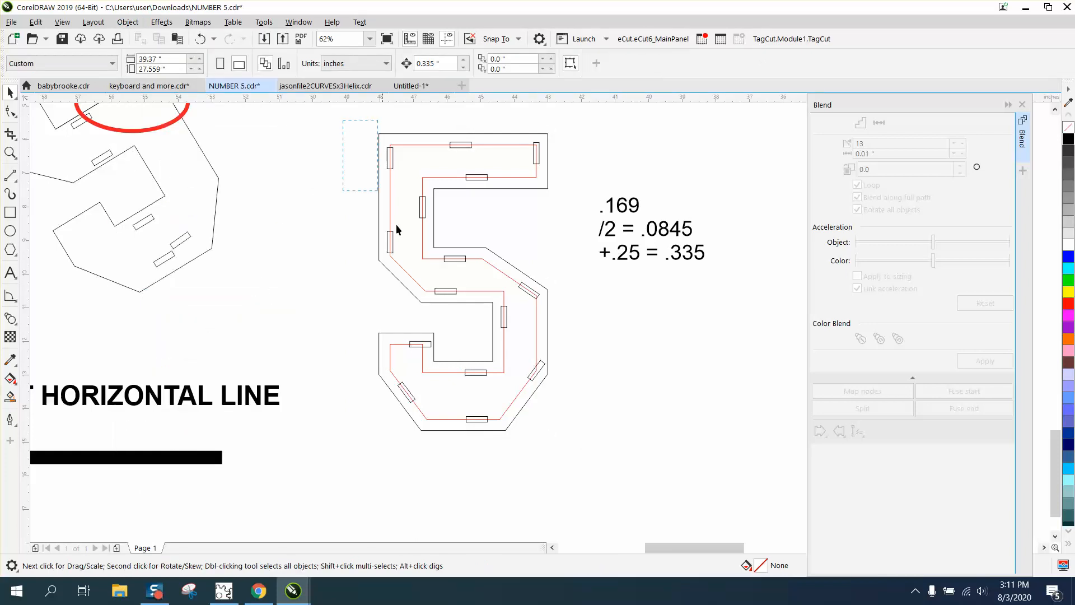
# Step: Ungroup the small rectangles distributed around the 5
pyautogui.moveTo(589, 443); pyautogui.dragTo(589, 443)
pyautogui.click(128, 21)
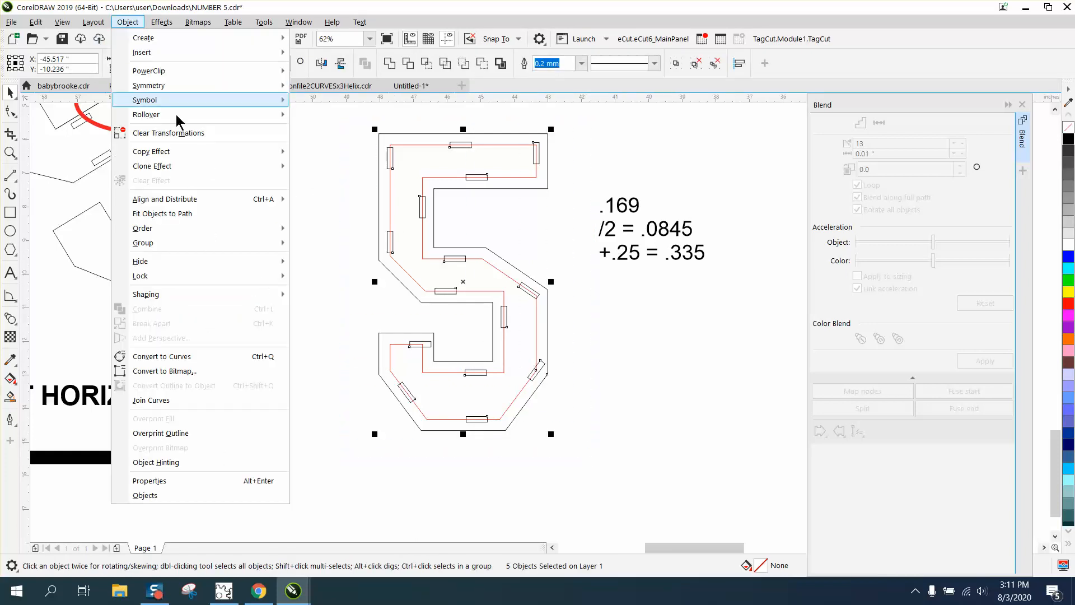
pyautogui.moveTo(280, 243)
pyautogui.click(341, 257)
pyautogui.press('Escape')
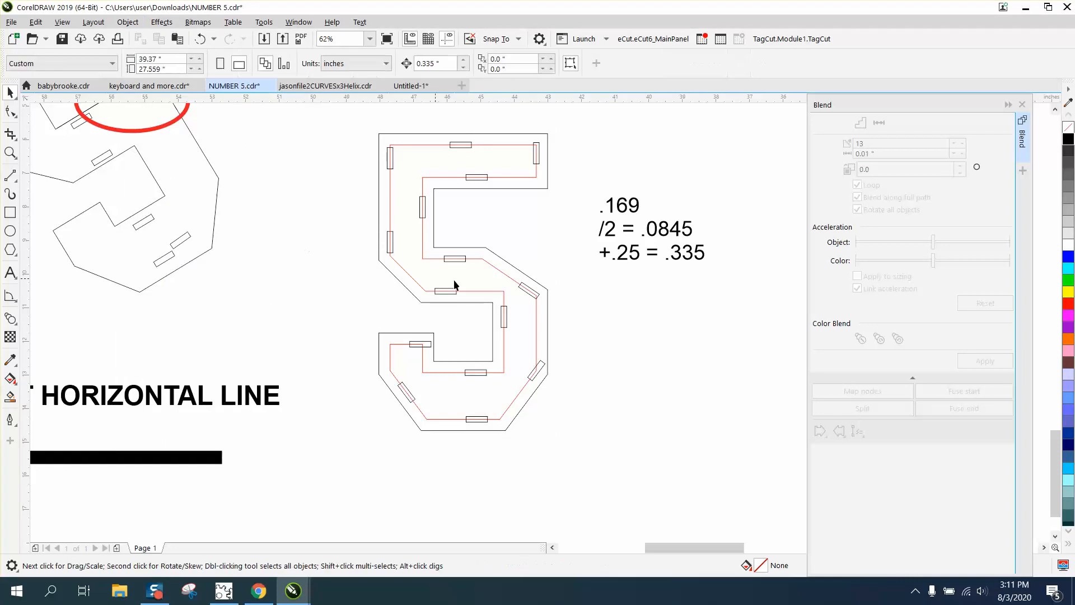
# Step: Move the rectangles on the three diagonal segments of the 5's lower bowl along the red line toward each segment's middle
pyautogui.click(10, 151)
pyautogui.moveTo(342, 214); pyautogui.dragTo(664, 441)
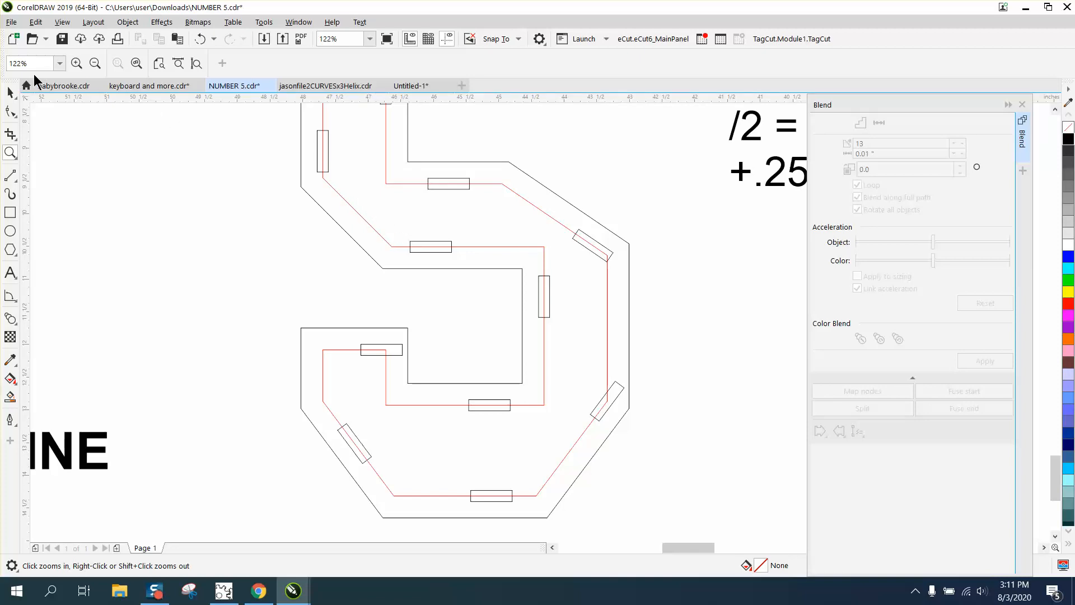
pyautogui.click(10, 91)
pyautogui.click(604, 249)
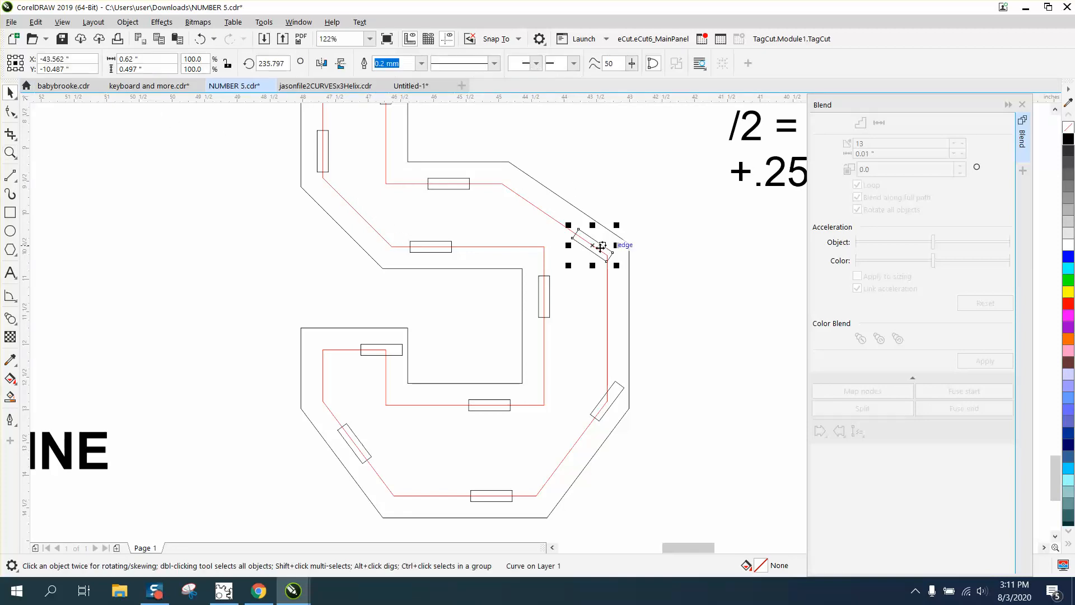
pyautogui.moveTo(598, 247); pyautogui.dragTo(552, 213)
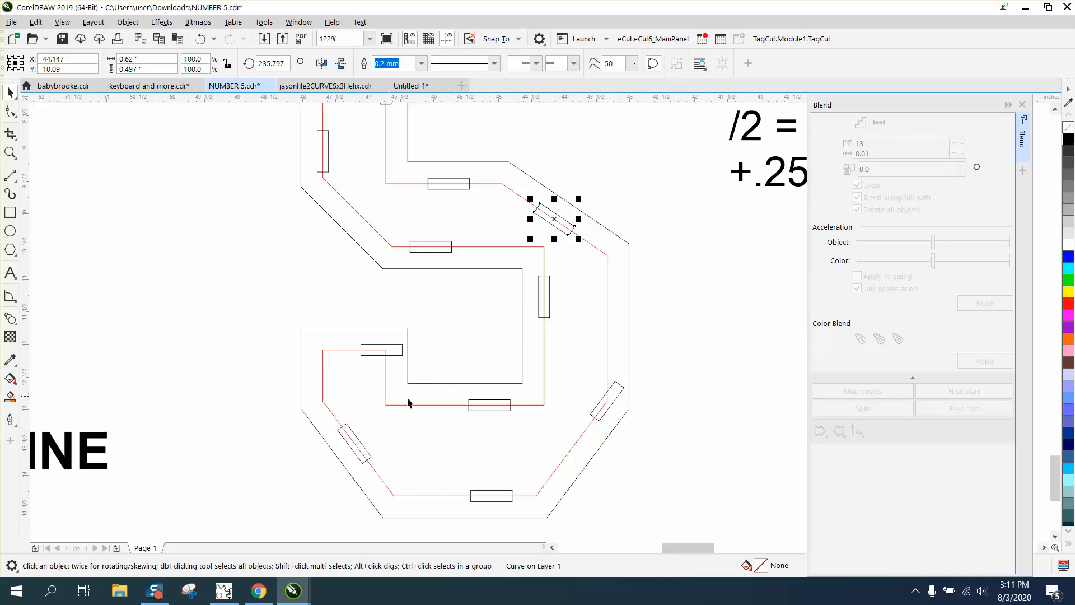
pyautogui.moveTo(366, 454); pyautogui.dragTo(370, 459)
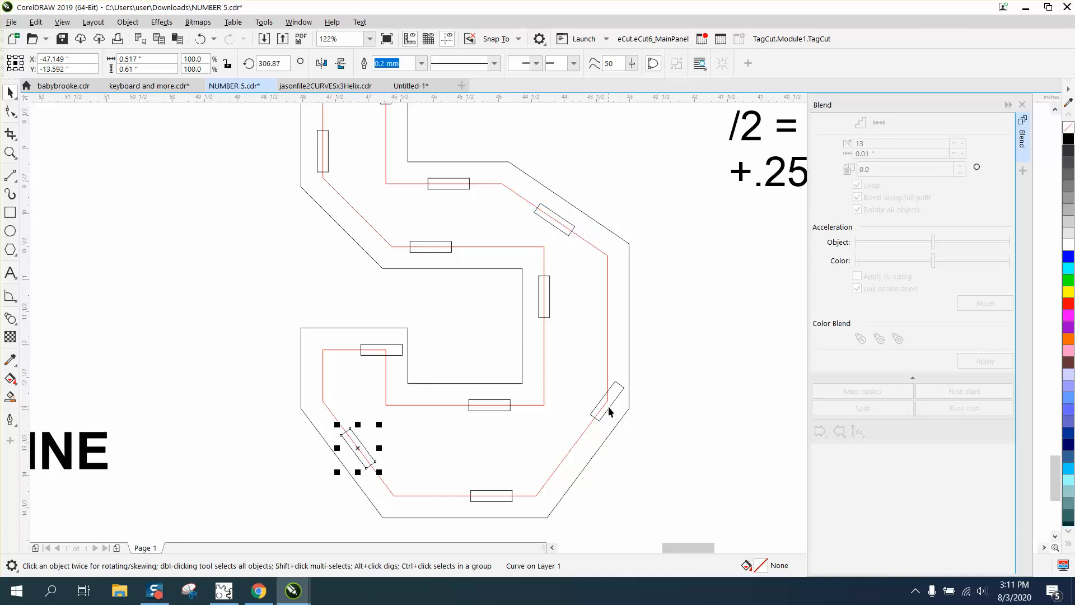
pyautogui.moveTo(608, 406); pyautogui.dragTo(571, 449)
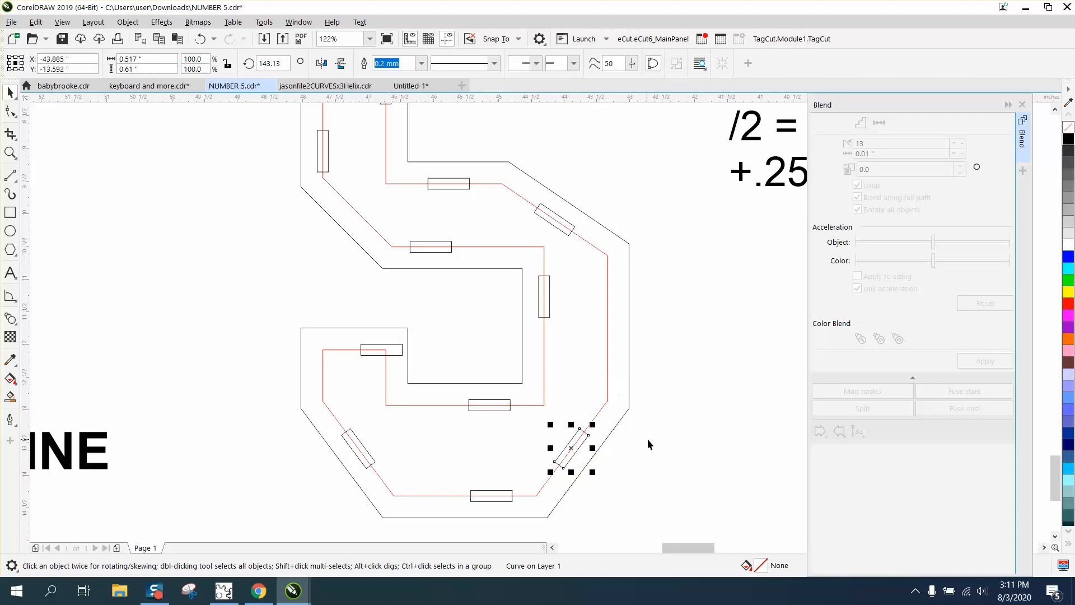
pyautogui.click(718, 438)
# Step: Delete the small rectangle on the short vertical end of the 5's upper arm
pyautogui.scroll(-3, 690, 430)
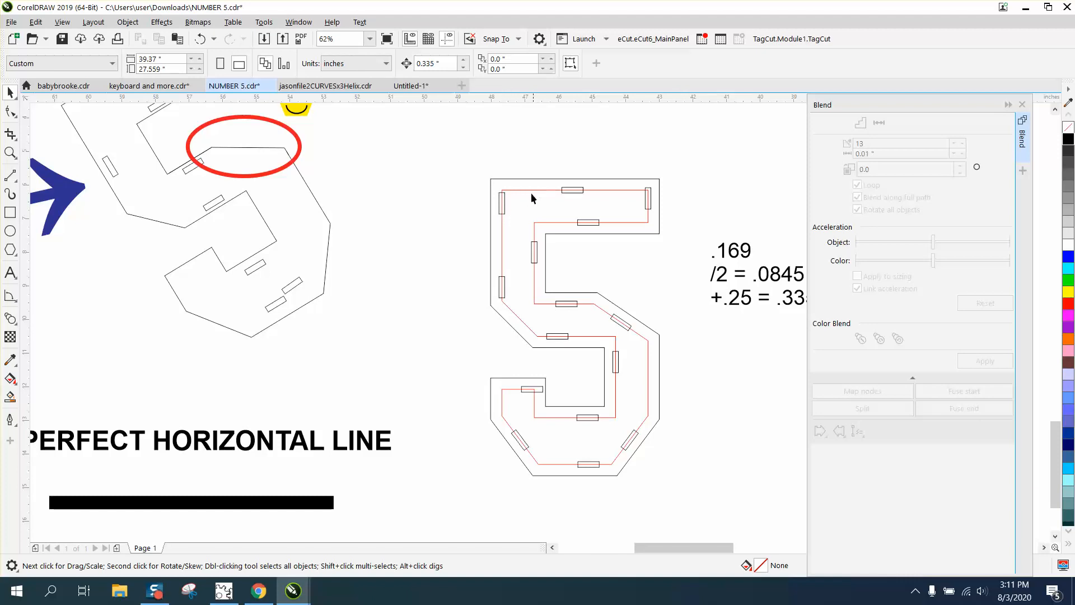
pyautogui.click(649, 202)
pyautogui.press('Delete')
# Step: Center the upper rectangle on the 5's long left vertical segment and delete the rectangle below it
pyautogui.moveTo(503, 207); pyautogui.dragTo(502, 236)
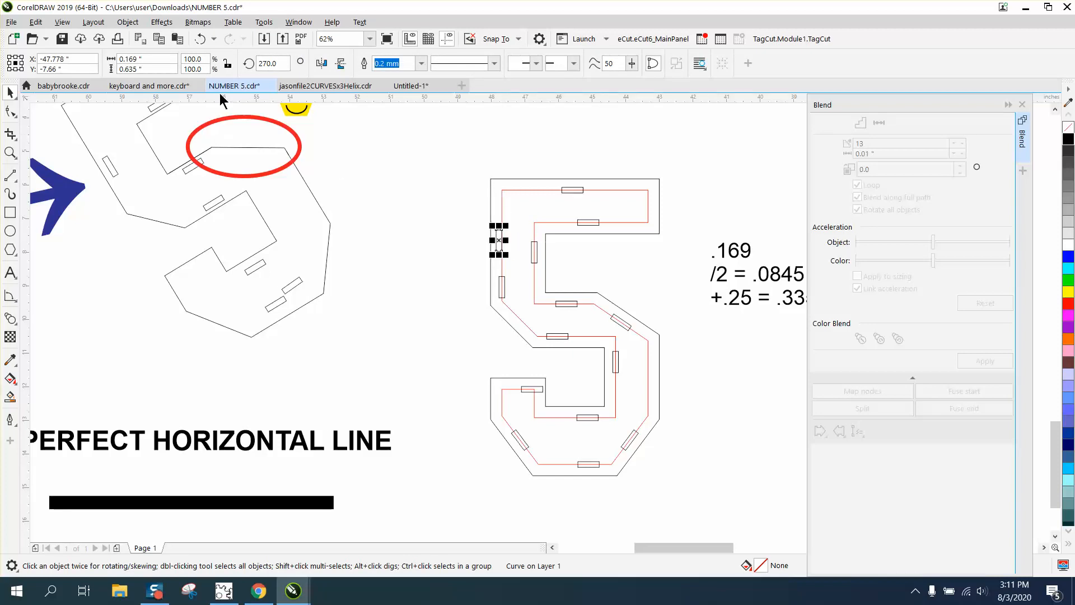
pyautogui.click(202, 42)
pyautogui.click(10, 152)
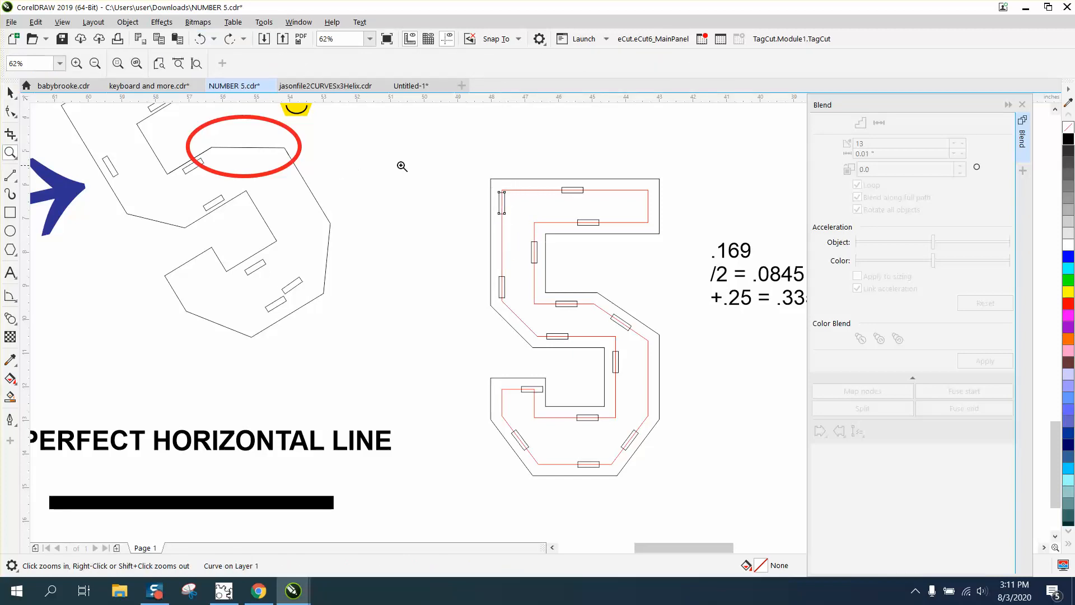
pyautogui.moveTo(453, 174); pyautogui.dragTo(603, 332)
pyautogui.click(10, 93)
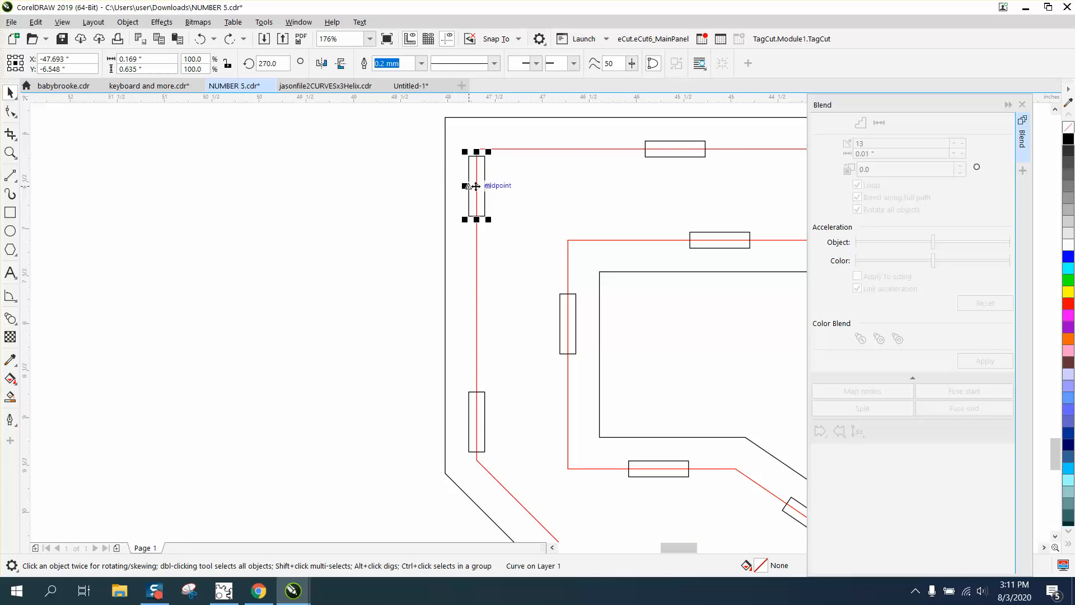
pyautogui.moveTo(478, 194); pyautogui.dragTo(479, 308)
pyautogui.click(483, 402)
pyautogui.click(487, 397)
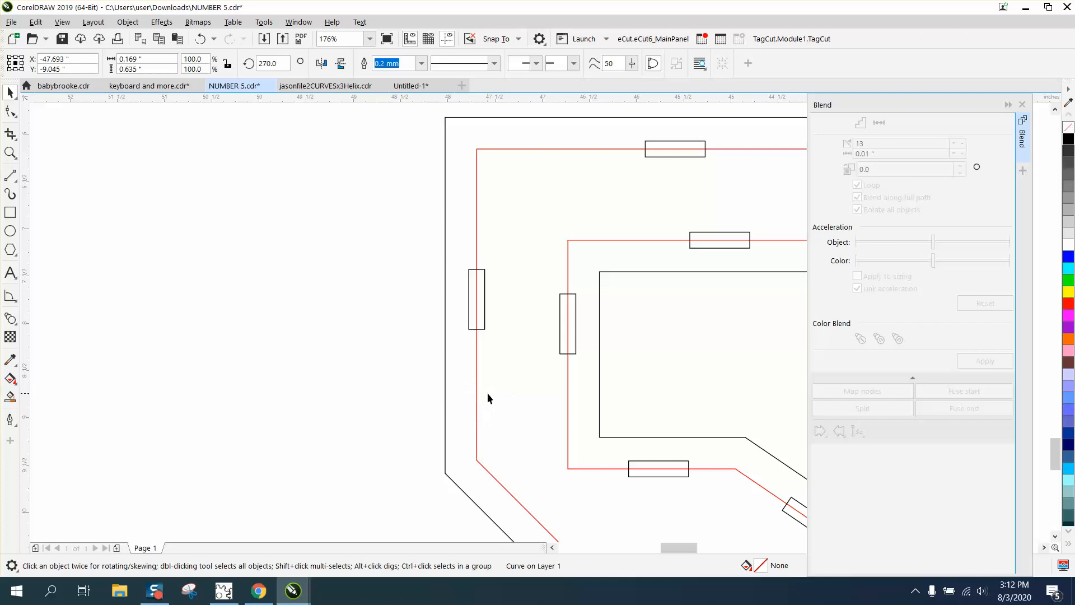
# Step: Delete the offset calculation text beside the 5
pyautogui.scroll(-4, 408, 331)
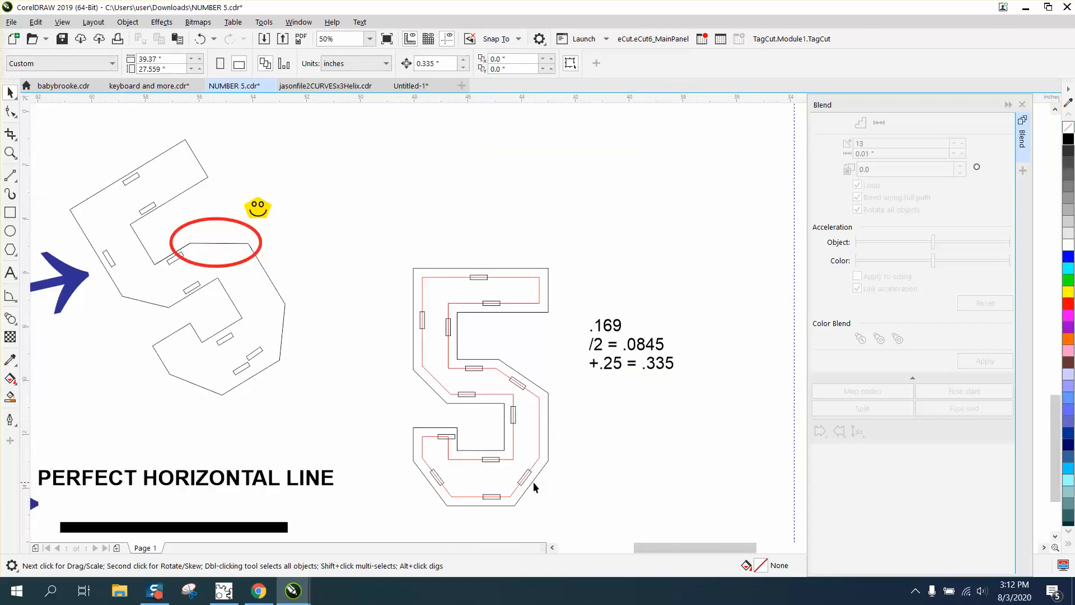
pyautogui.click(726, 410)
pyautogui.press('Delete')
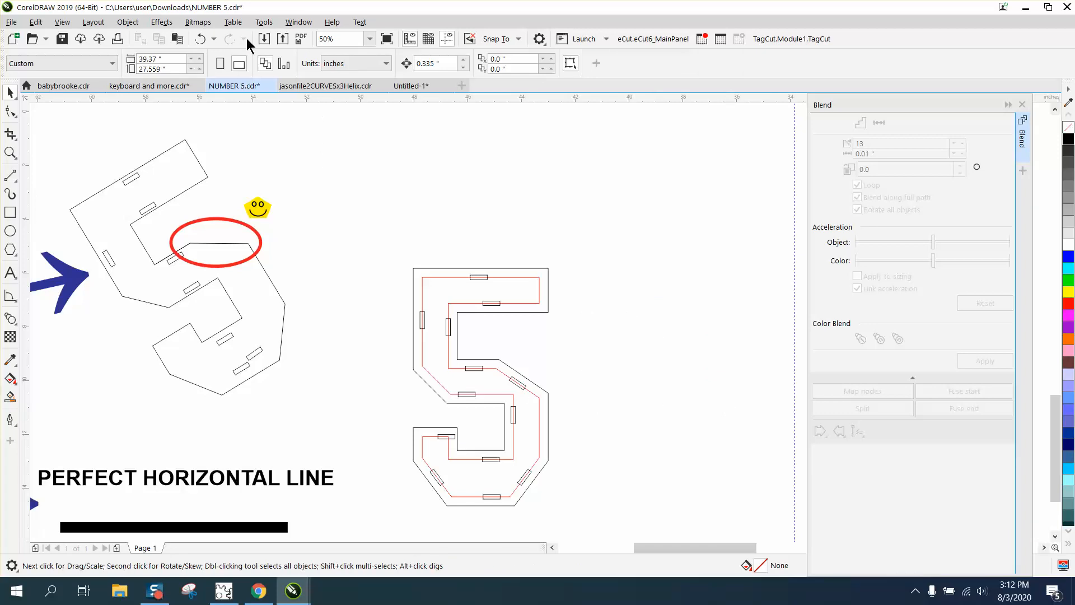
# Step: Undo the edits back to the two separate, unblended rectangles above the 5
pyautogui.click(193, 38)
pyautogui.click(194, 38)
pyautogui.click(194, 38)
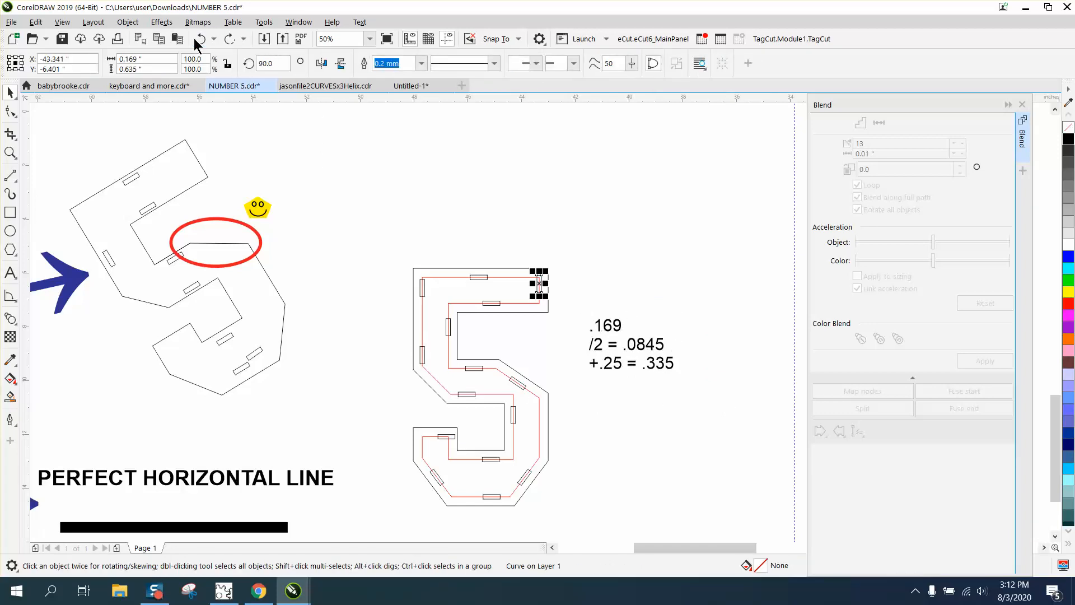
pyautogui.click(194, 38)
pyautogui.click(194, 38)
pyautogui.click(194, 38)
pyautogui.click(194, 38)
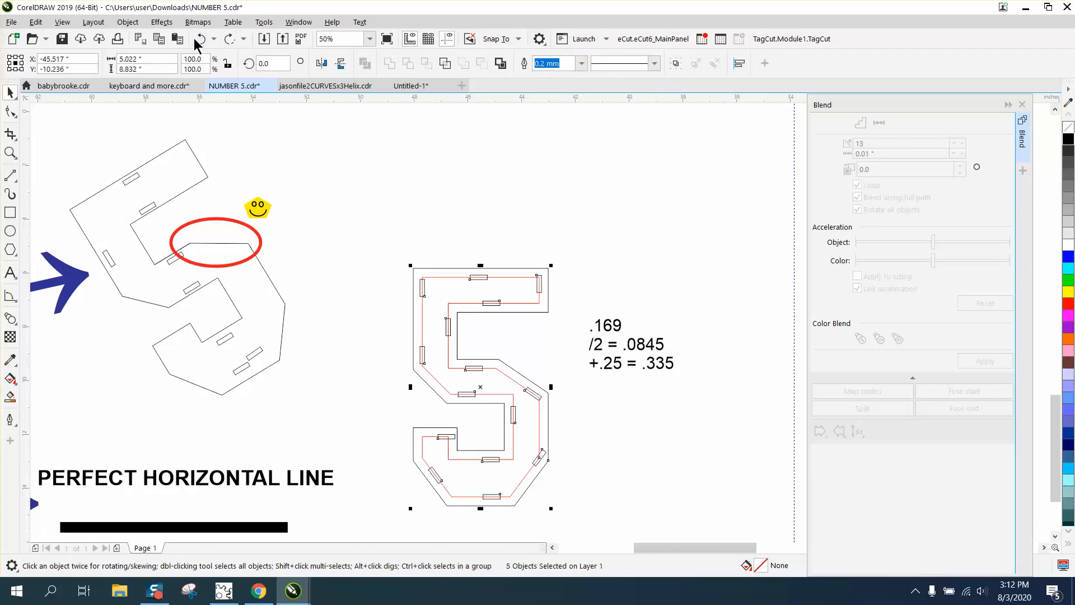
pyautogui.click(194, 38)
pyautogui.click(200, 38)
pyautogui.click(200, 38)
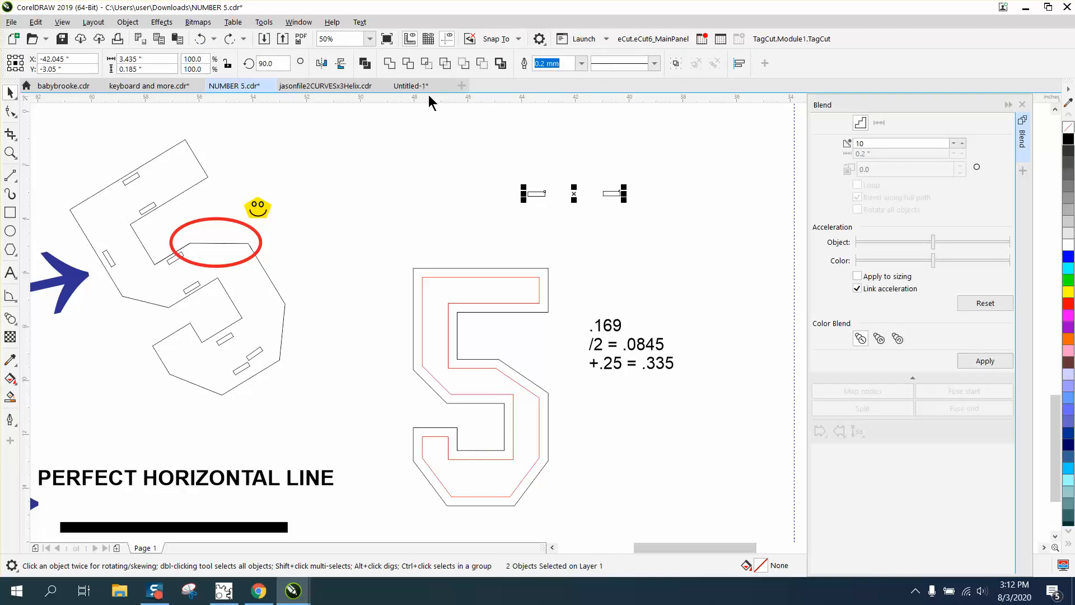
# Step: Blend the two small rectangles above the 5 using 20 steps
pyautogui.click(921, 145)
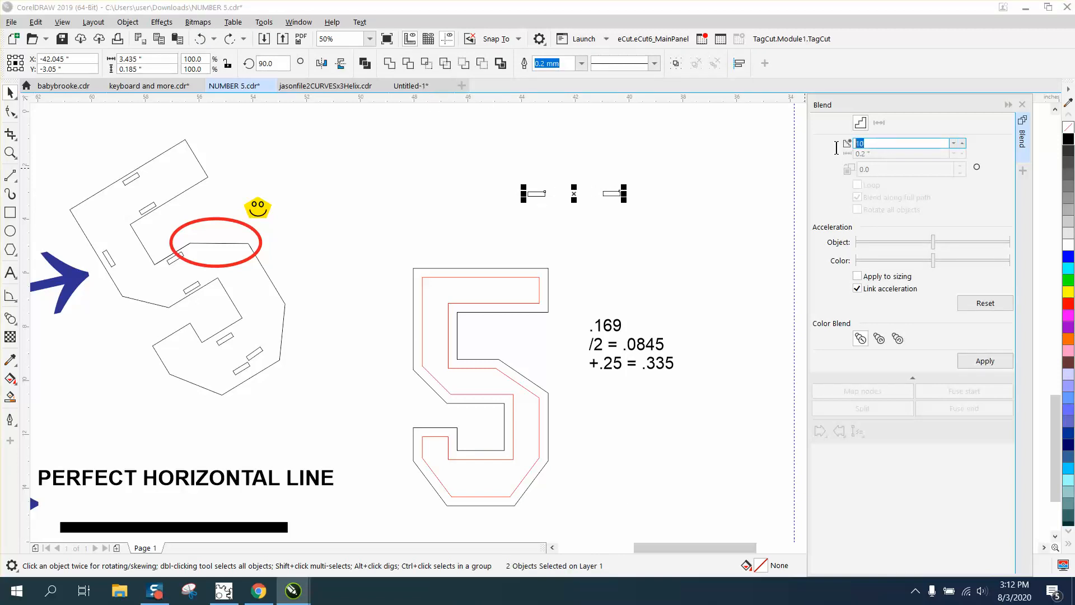
pyautogui.write('20')
pyautogui.click(986, 360)
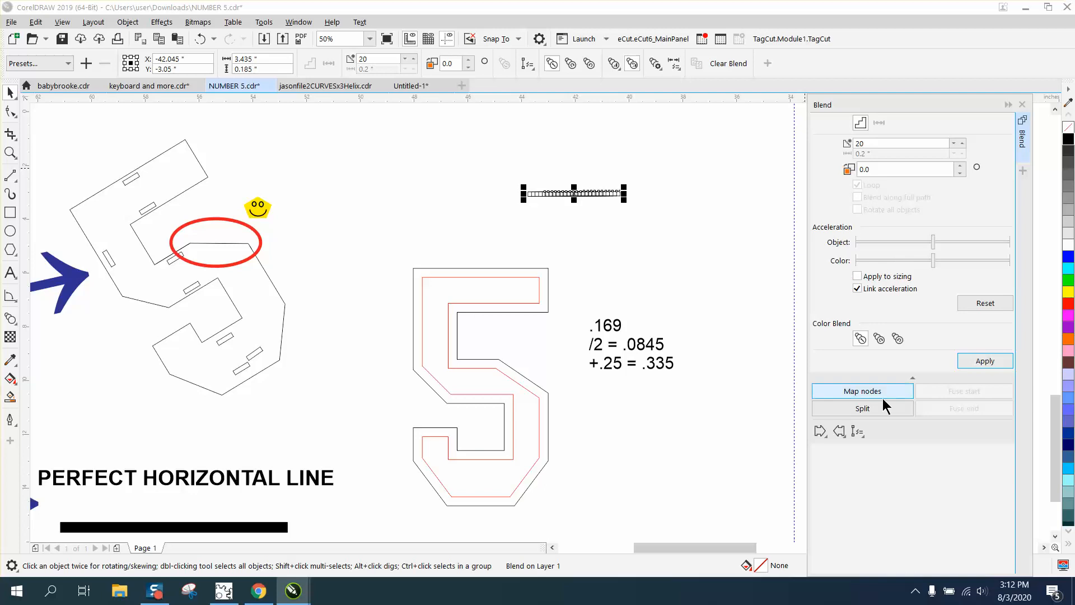
# Step: Attach the blend to the 5's red inner outline, blending along the full path and rotating all objects
pyautogui.click(857, 432)
pyautogui.click(885, 447)
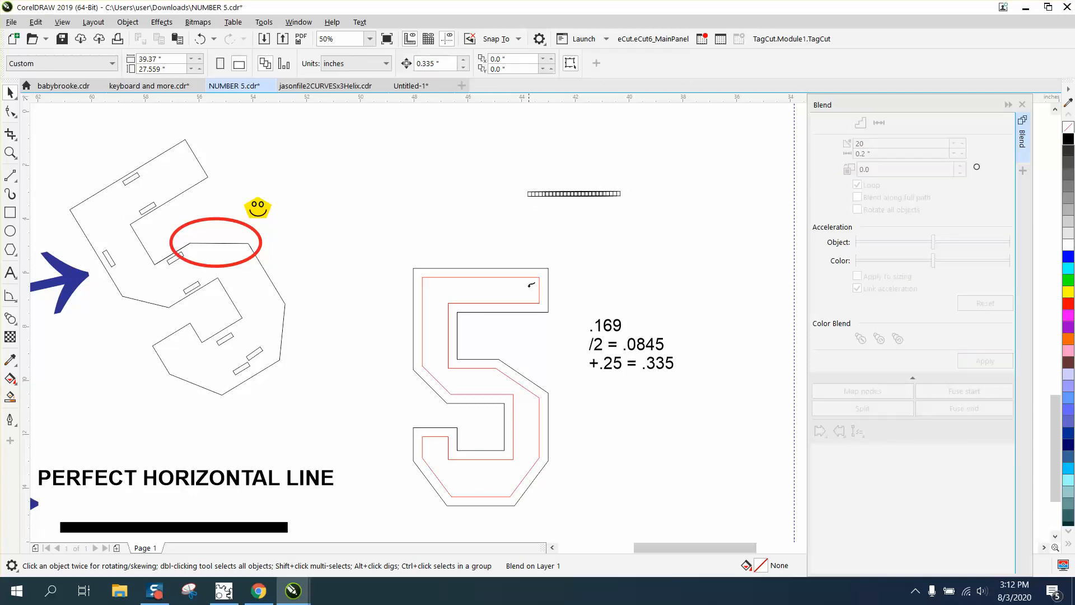
pyautogui.click(529, 277)
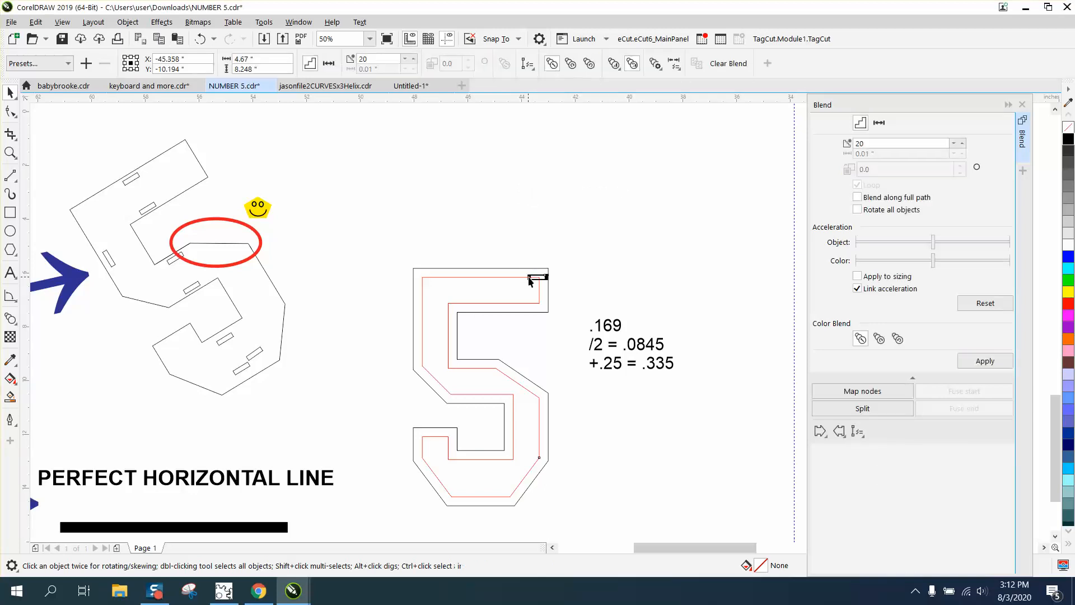
pyautogui.click(858, 198)
pyautogui.click(859, 210)
pyautogui.click(992, 362)
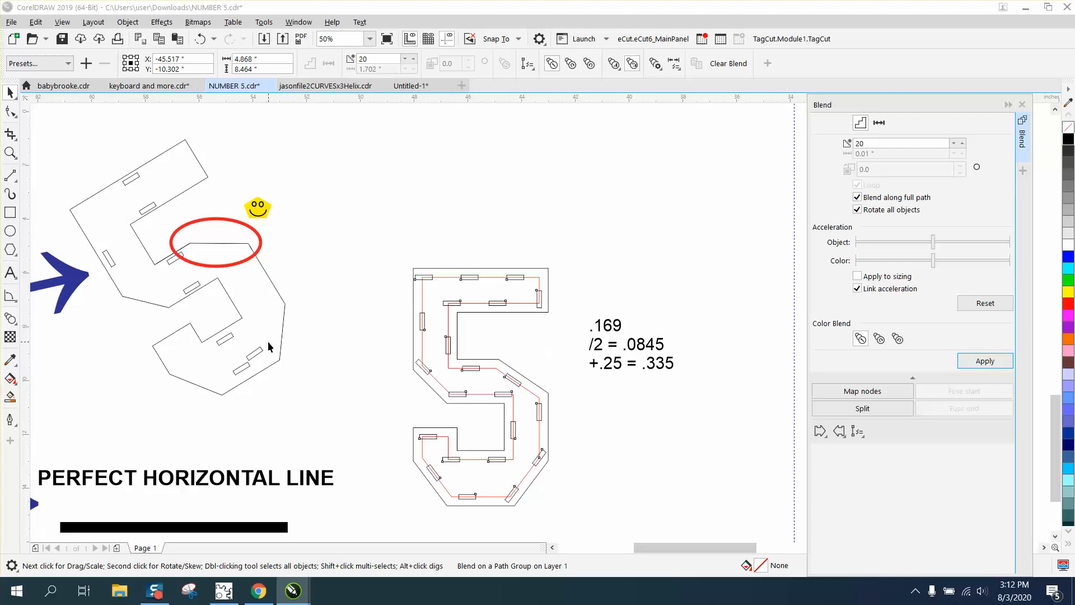
# Step: Delete the offset calculation text beside the blended 5
pyautogui.click(10, 152)
pyautogui.moveTo(384, 377); pyautogui.dragTo(586, 538)
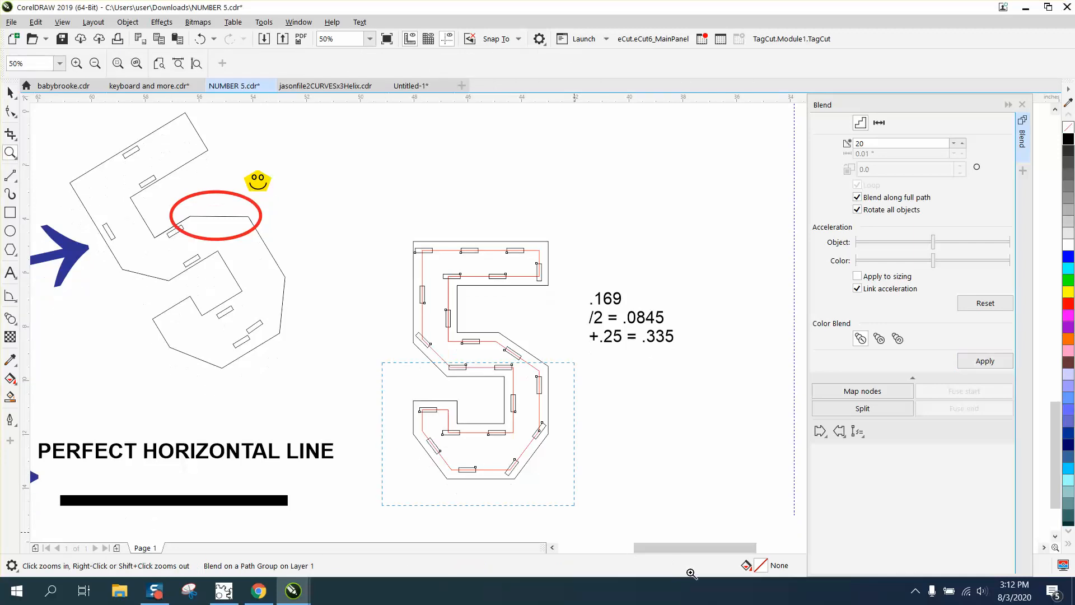
pyautogui.click(10, 92)
pyautogui.scroll(-2, 379, 221)
pyautogui.moveTo(372, 149); pyautogui.dragTo(505, 305)
pyautogui.click(505, 296)
pyautogui.moveTo(552, 167); pyautogui.dragTo(484, 233)
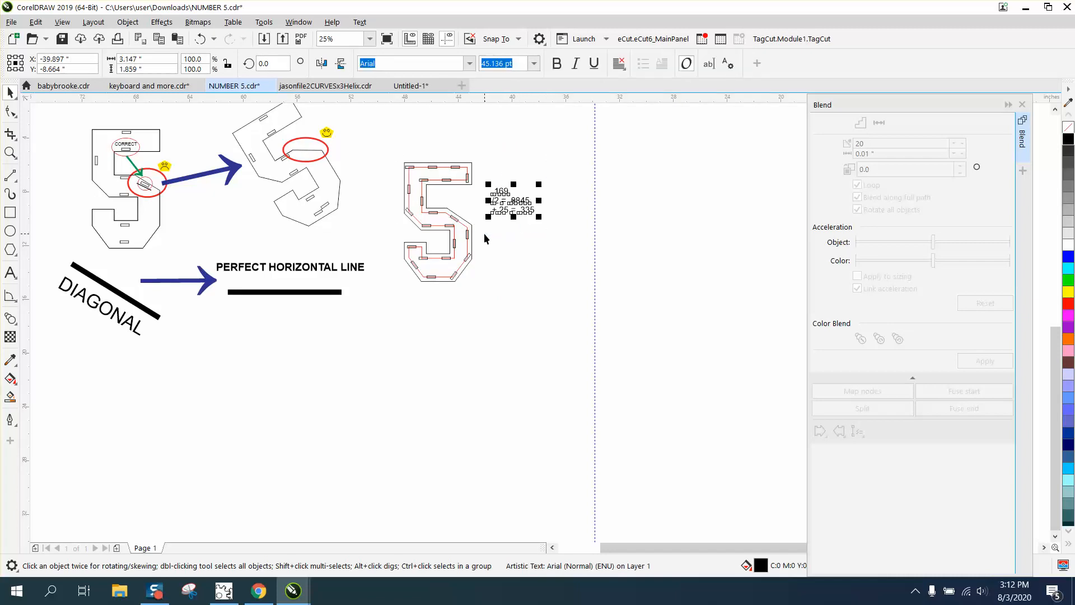
pyautogui.press('Delete')
# Step: Break the blend on the 5 apart and ungroup it into individual rectangles
pyautogui.moveTo(498, 286); pyautogui.dragTo(498, 286)
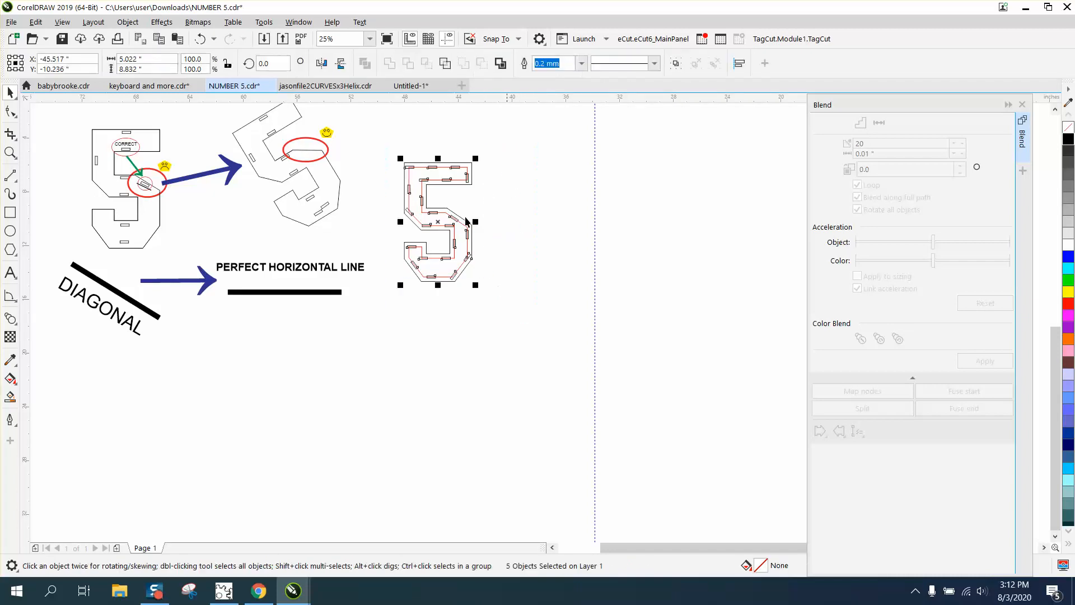
pyautogui.click(127, 22)
pyautogui.click(367, 162)
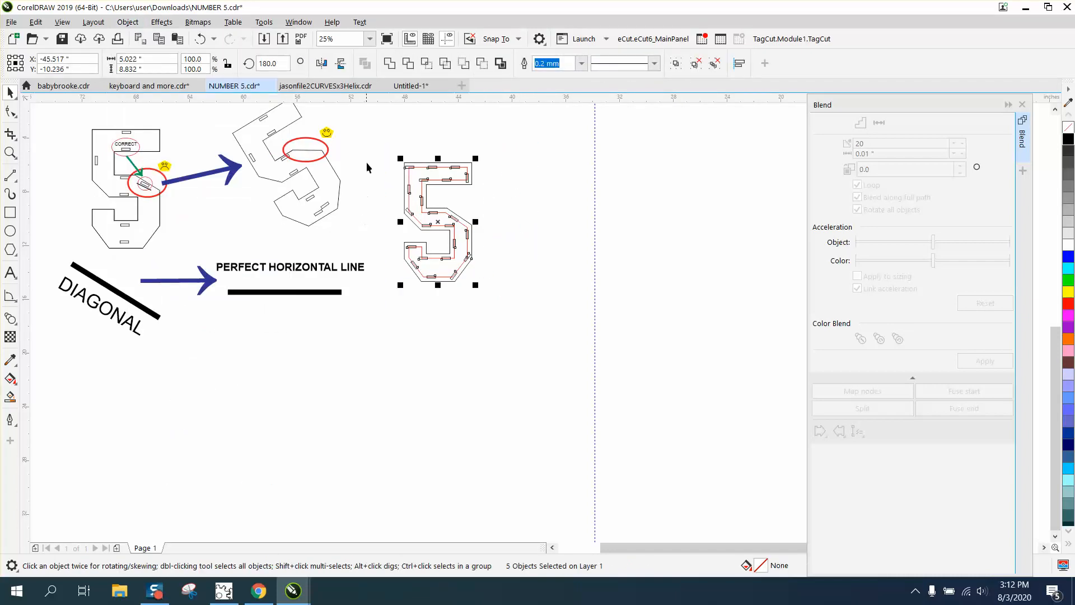
pyautogui.moveTo(370, 140); pyautogui.dragTo(549, 321)
pyautogui.click(134, 23)
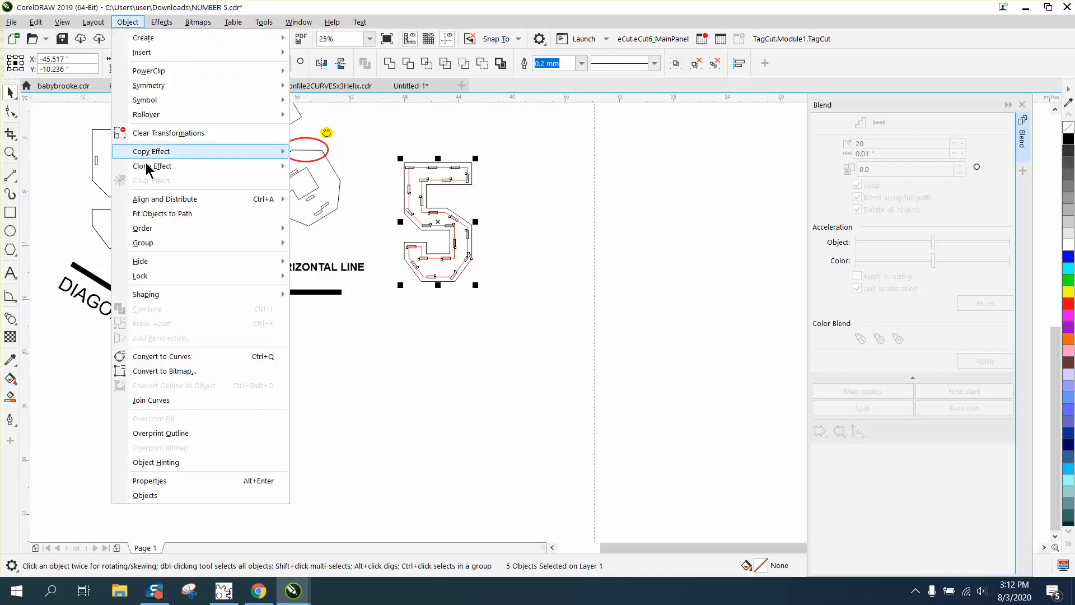
pyautogui.moveTo(269, 245)
pyautogui.click(317, 261)
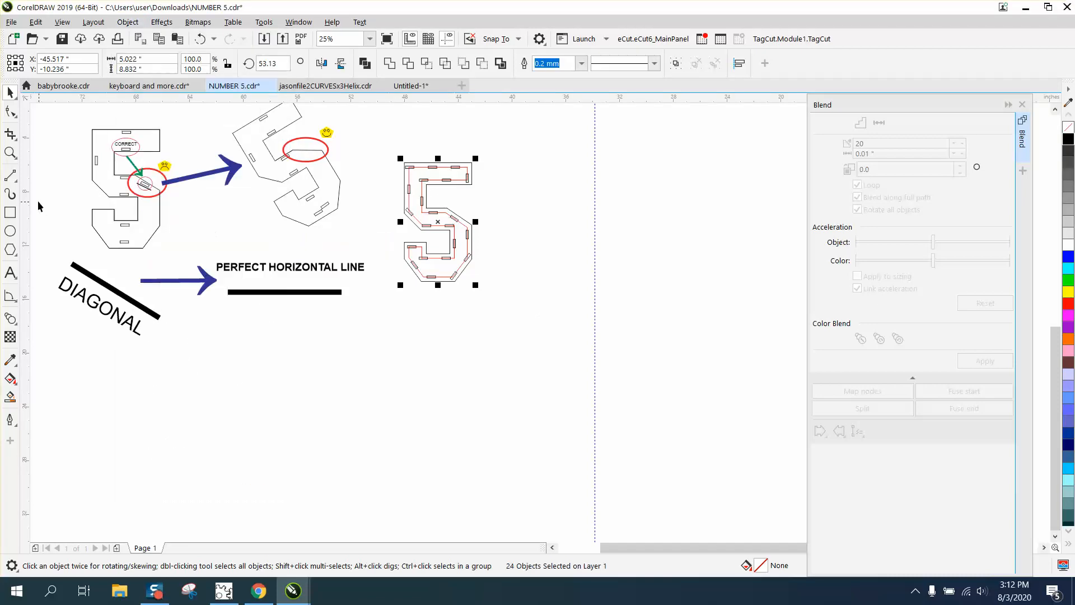
# Step: Move the rectangle on the 5's lower-left diagonal along the red path to the middle of that segment
pyautogui.click(10, 152)
pyautogui.moveTo(534, 312); pyautogui.dragTo(536, 313)
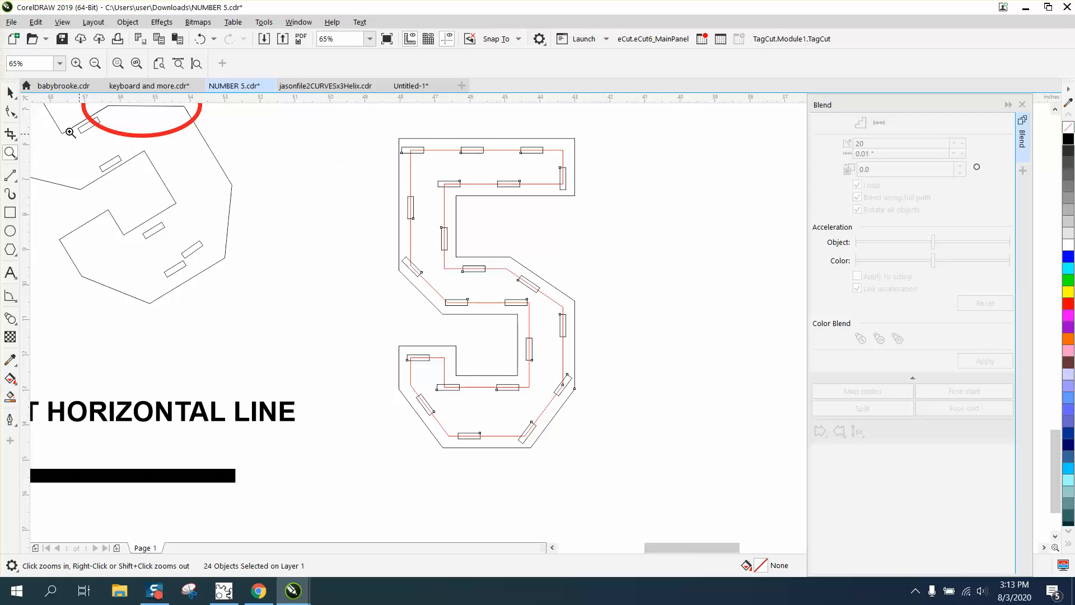
pyautogui.click(10, 92)
pyautogui.click(556, 287)
pyautogui.click(536, 289)
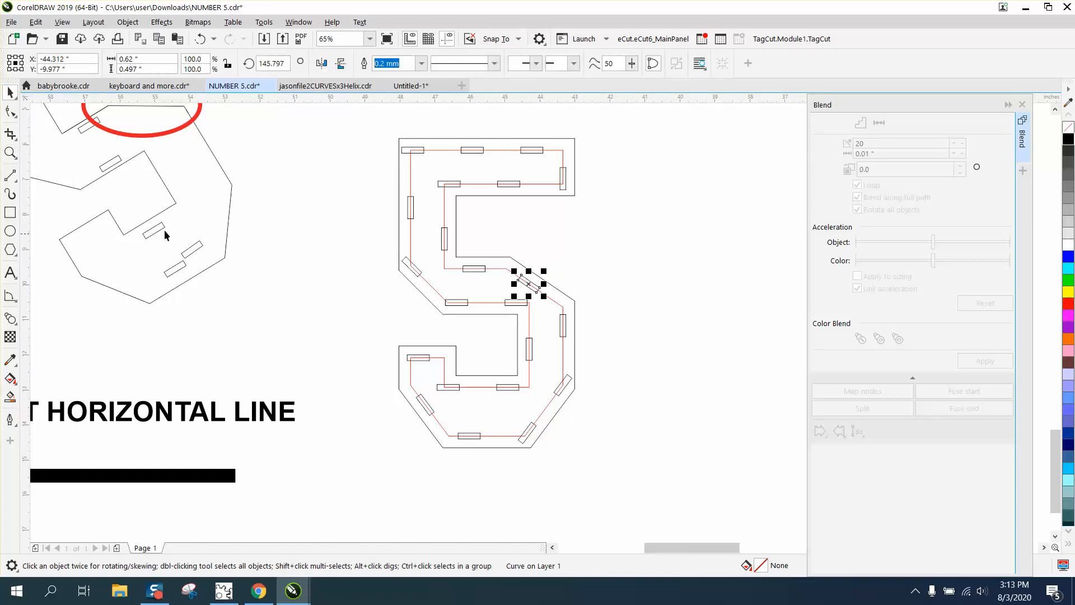
pyautogui.click(10, 152)
pyautogui.moveTo(391, 372); pyautogui.dragTo(546, 480)
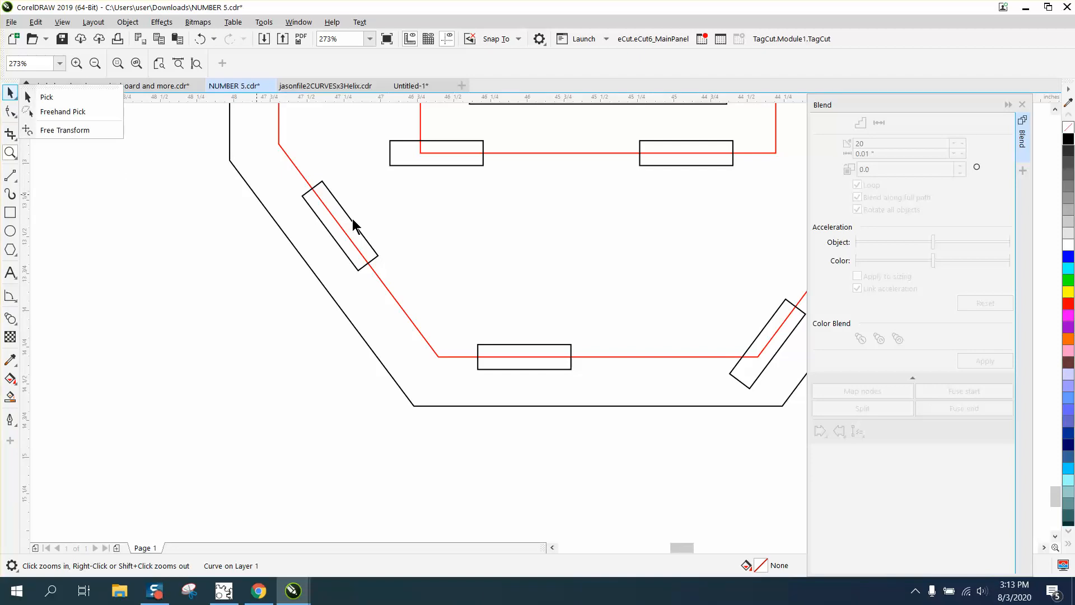
pyautogui.click(10, 93)
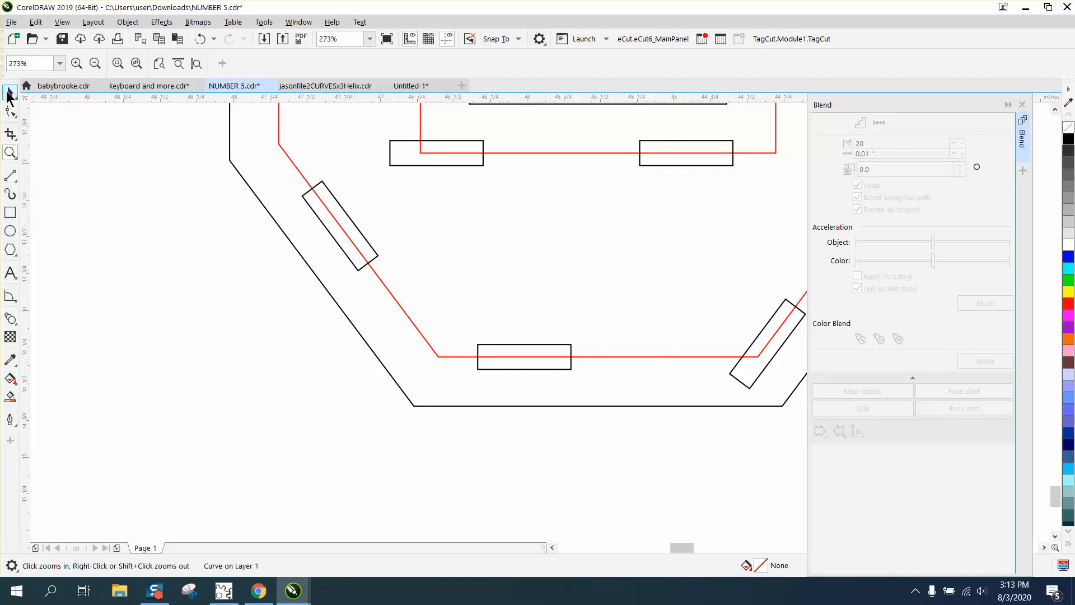
pyautogui.click(370, 242)
pyautogui.click(367, 244)
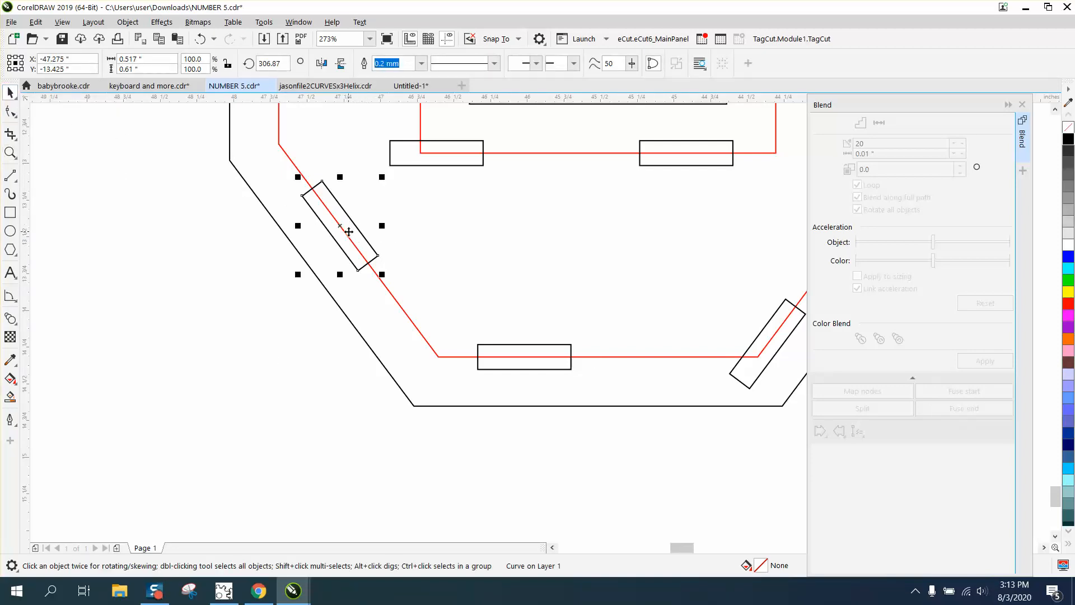
pyautogui.moveTo(341, 228); pyautogui.dragTo(362, 254)
# Step: Center the bottom-right corner rectangle on the 5's lower-right diagonal and delete the rectangle at the corner above it
pyautogui.scroll(-2, 227, 292)
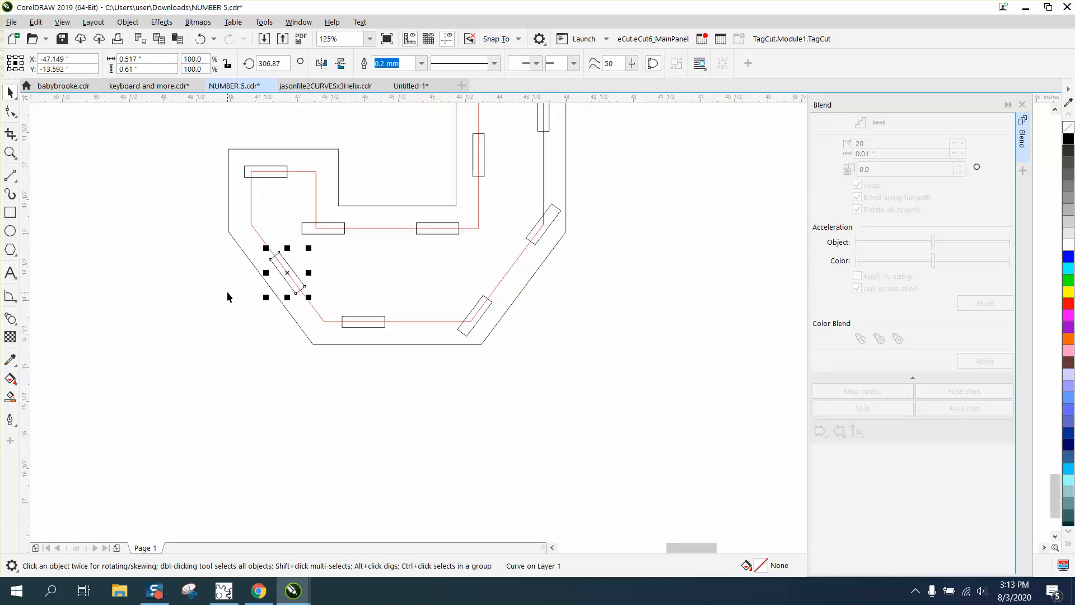
pyautogui.click(480, 309)
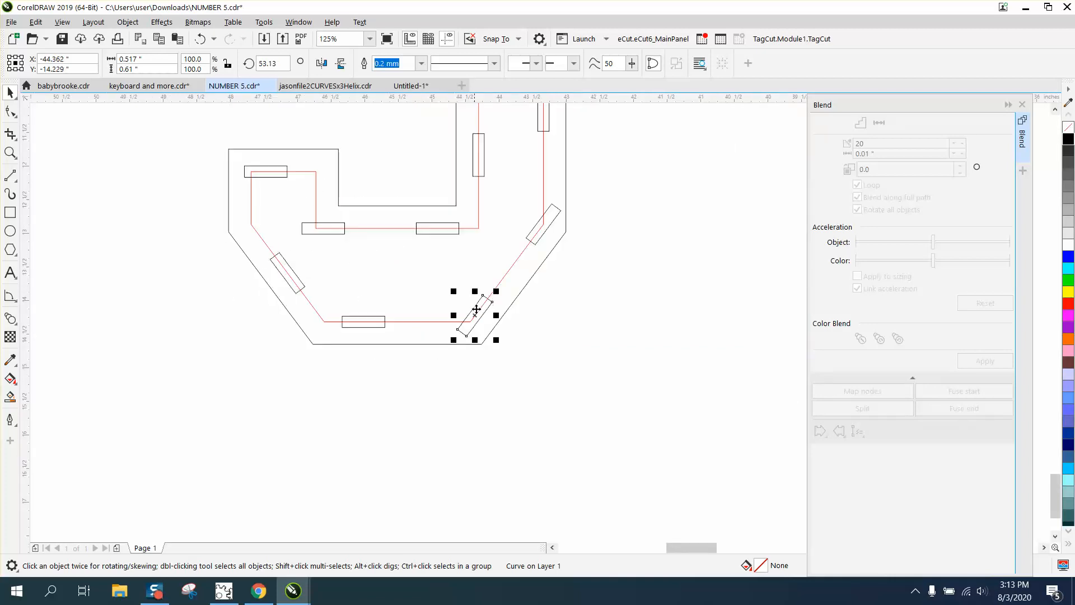
pyautogui.moveTo(481, 309); pyautogui.dragTo(507, 274)
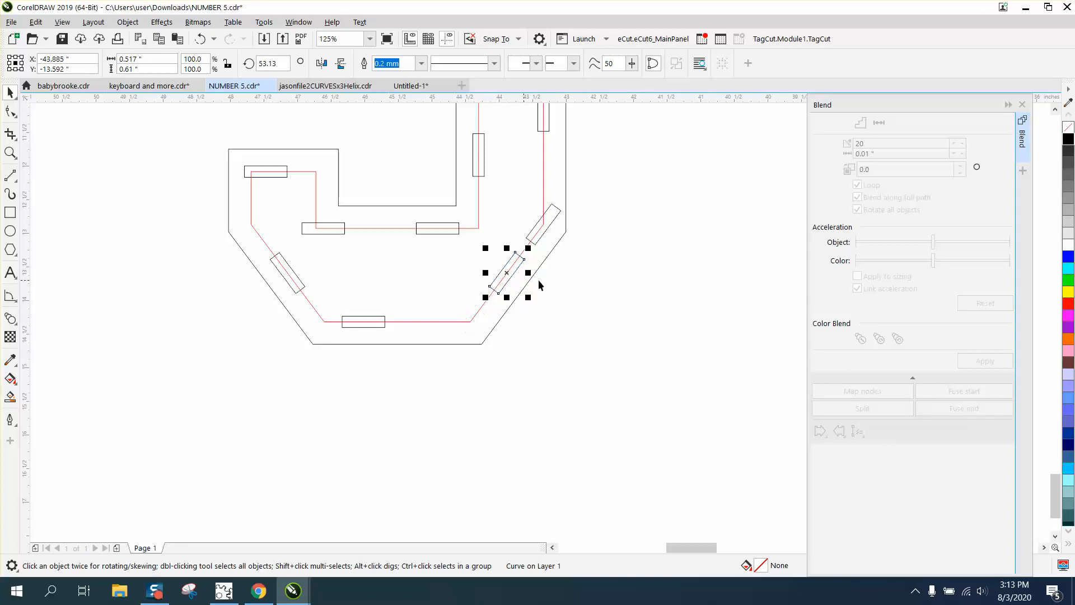
pyautogui.click(554, 218)
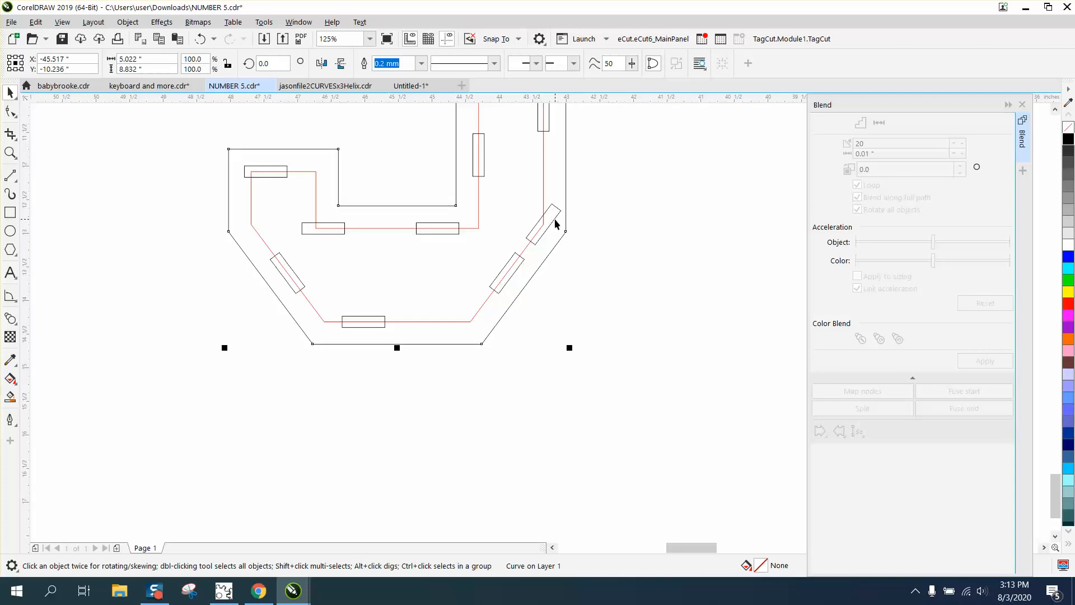
pyautogui.click(555, 218)
pyautogui.press('Delete')
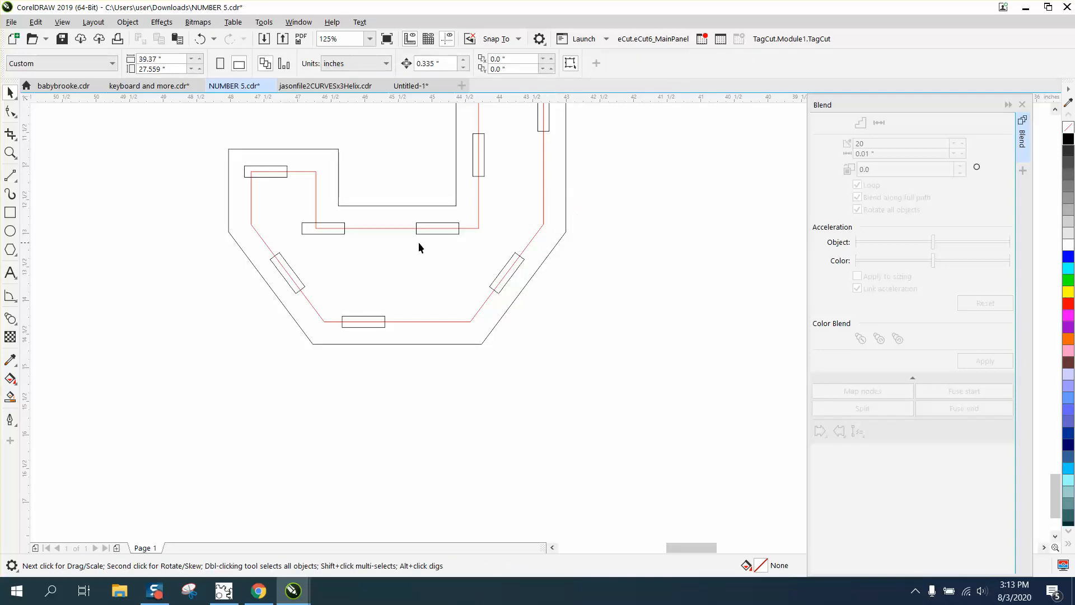
# Step: Delete the left rectangle on the horizontal segment above the bowl and center the remaining one between its sides
pyautogui.click(335, 236)
pyautogui.press('Delete')
pyautogui.click(441, 232)
pyautogui.moveTo(441, 232); pyautogui.dragTo(399, 231)
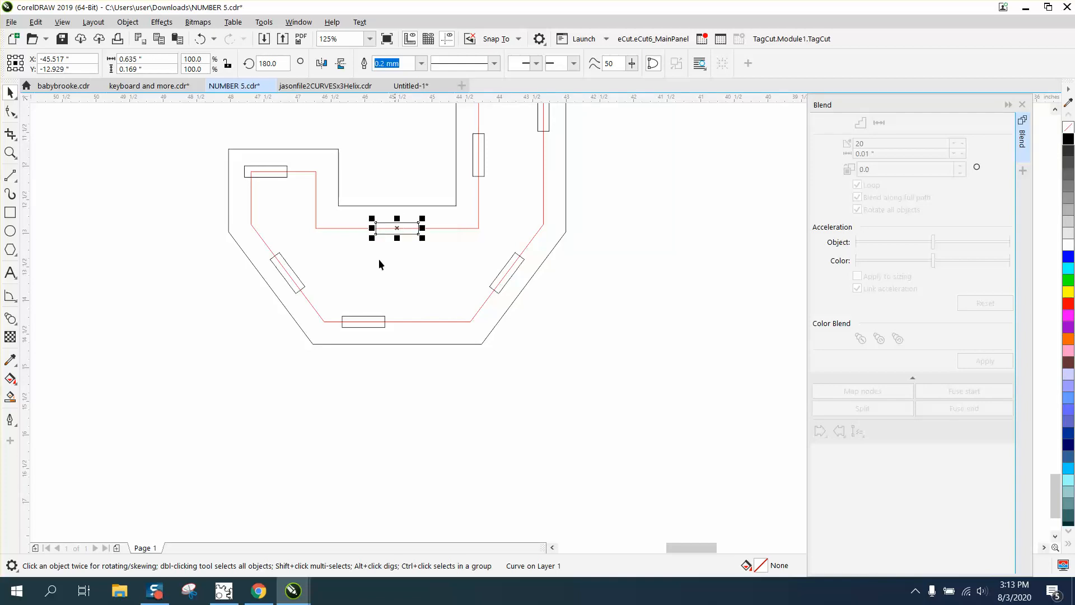
# Step: Center the rectangle on the 5's bottom horizontal segment and delete the one on the short lower-left end
pyautogui.click(364, 321)
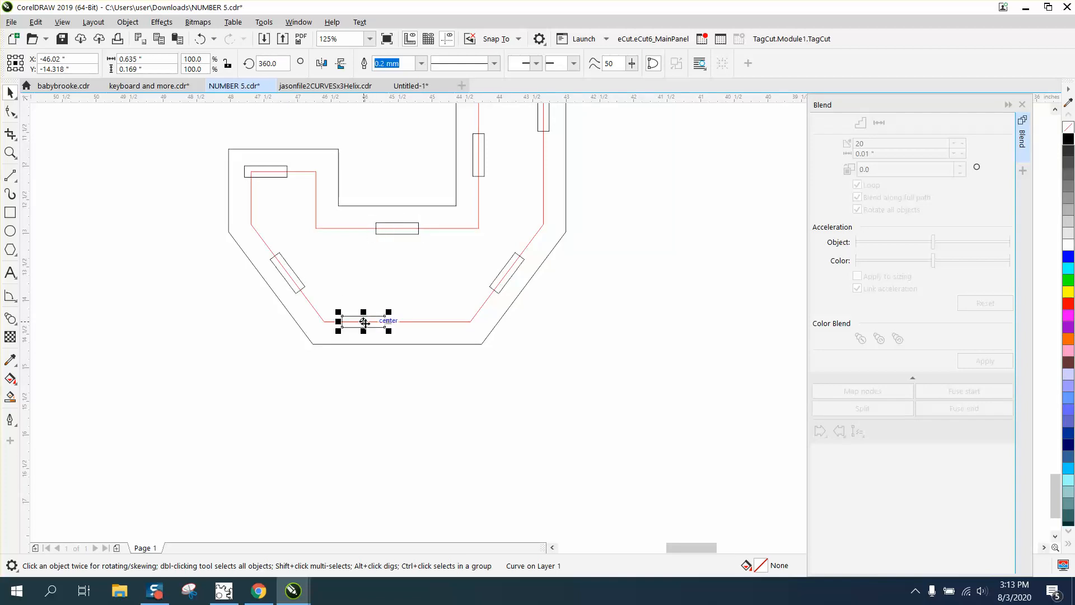
pyautogui.moveTo(364, 322); pyautogui.dragTo(397, 322)
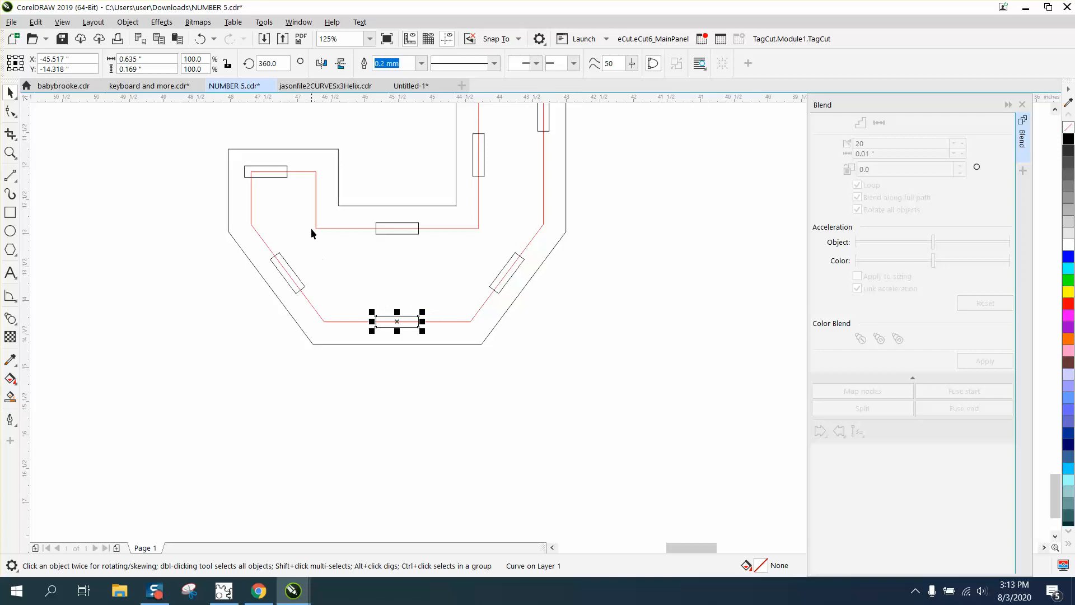
pyautogui.click(270, 177)
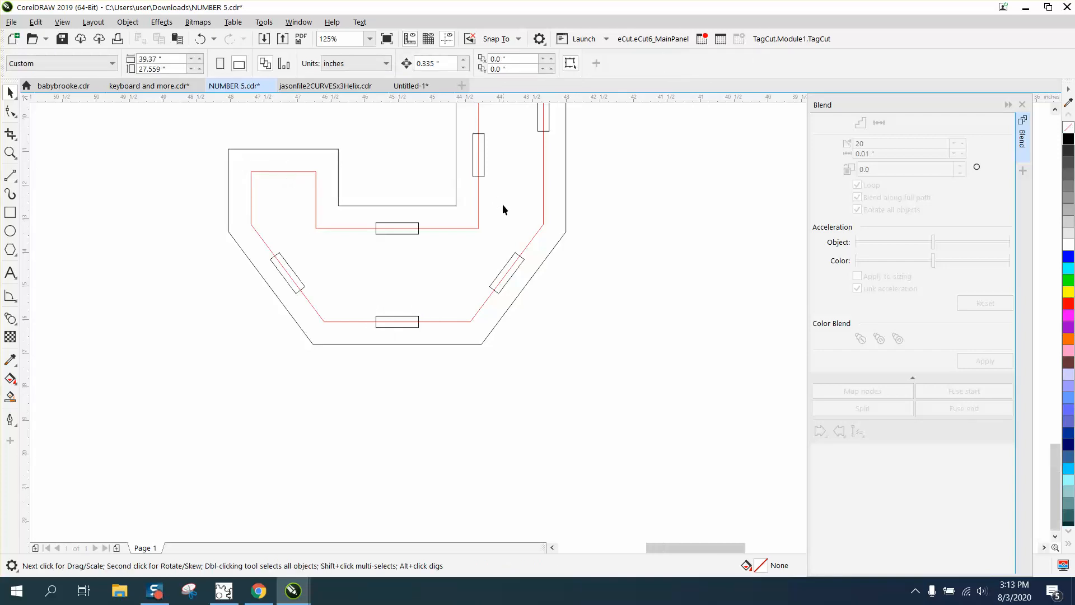
# Step: Move the rectangle at the 5's middle-left corner down to the center of the adjacent diagonal segment
pyautogui.scroll(-4, 538, 206)
pyautogui.scroll(-2, 76, 138)
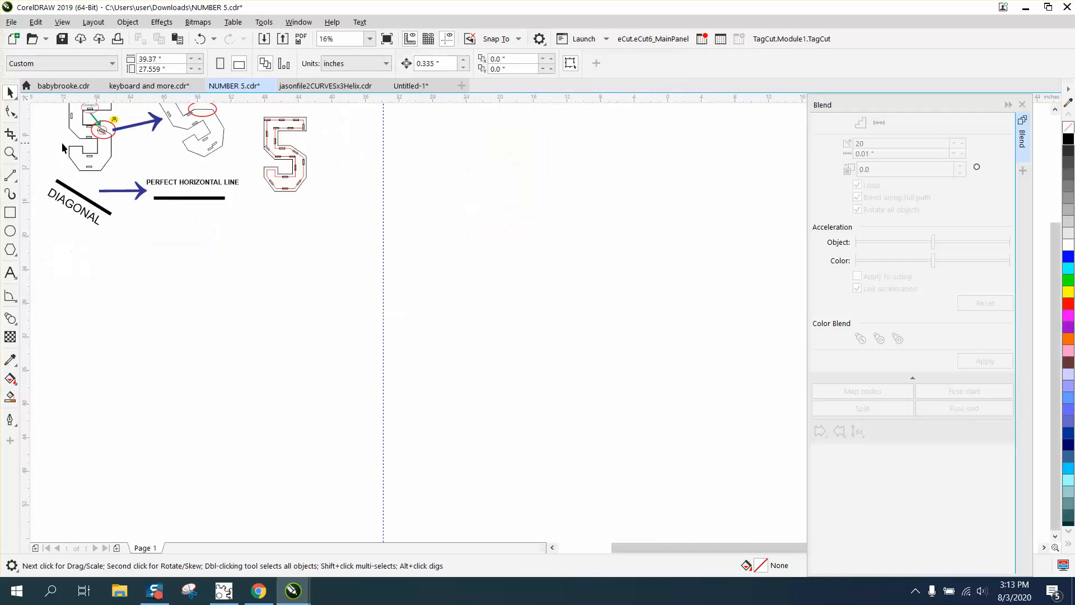
pyautogui.click(10, 152)
pyautogui.moveTo(403, 200); pyautogui.dragTo(404, 202)
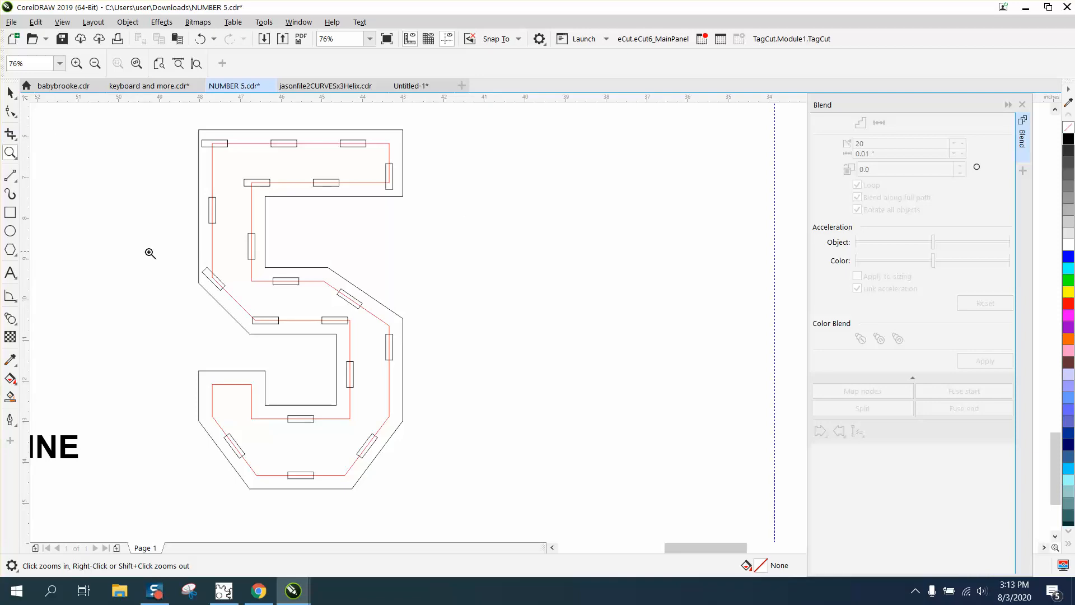
pyautogui.click(10, 92)
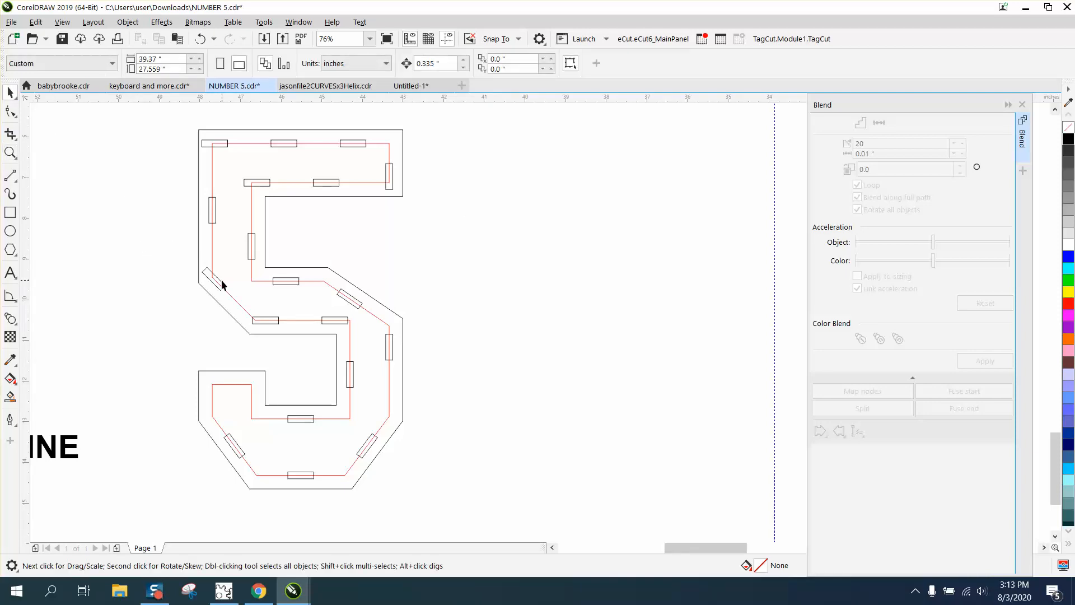
pyautogui.click(220, 282)
pyautogui.moveTo(220, 285); pyautogui.dragTo(249, 309)
# Step: Delete the rectangles at the middle bend, the upper arm's inner corner, the top-left corner and the upper arm's short end
pyautogui.click(273, 320)
pyautogui.press('Delete')
pyautogui.click(267, 185)
pyautogui.press('Delete')
pyautogui.click(222, 145)
pyautogui.press('Delete')
pyautogui.click(391, 173)
pyautogui.press('Delete')
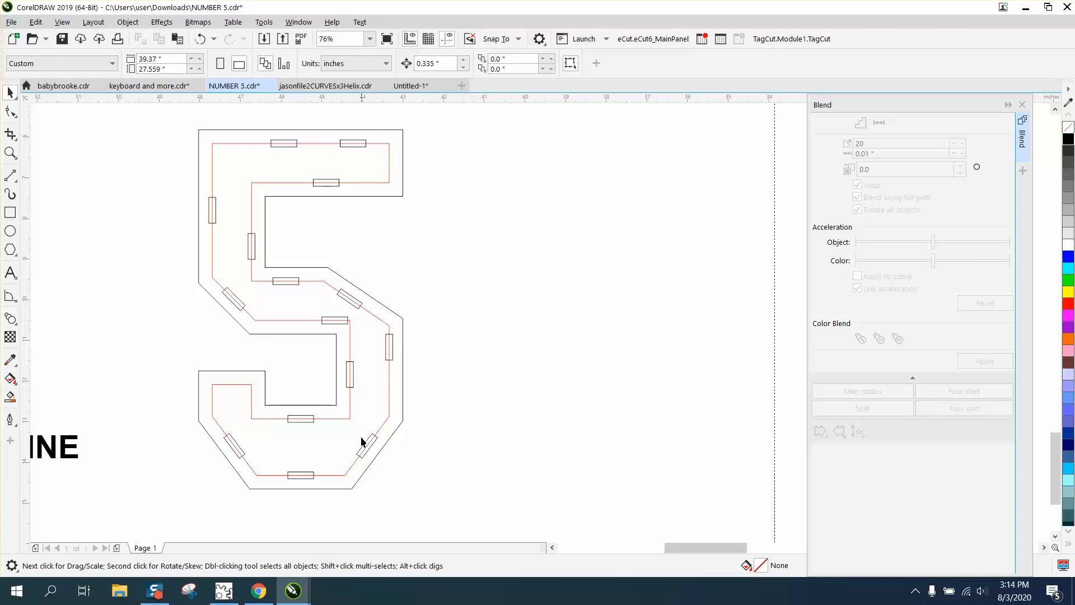
# Step: Delete the red inner offset path of the 5
pyautogui.click(213, 164)
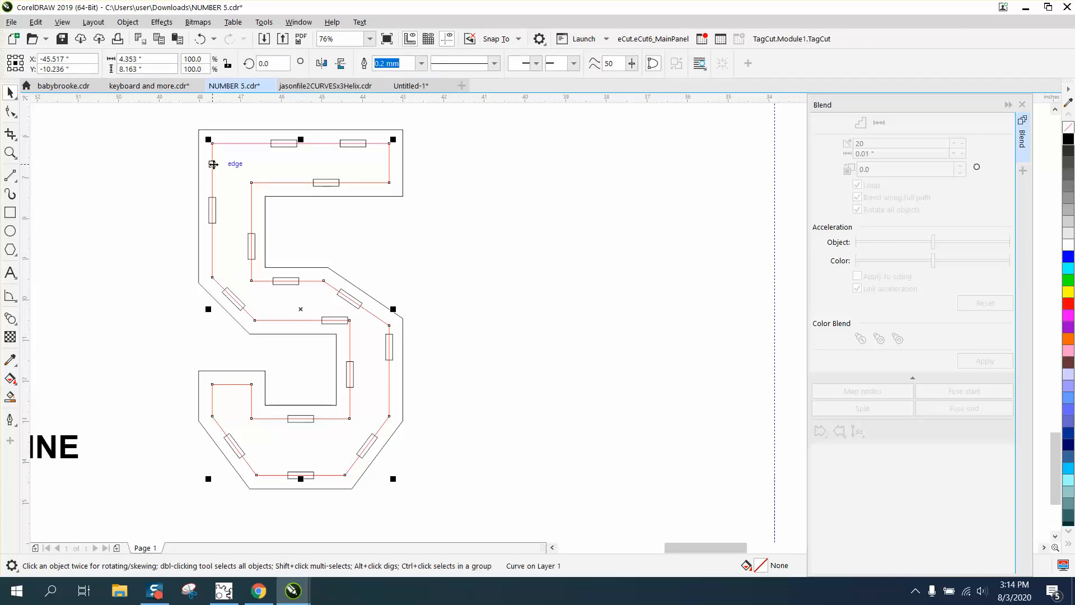
pyautogui.press('Delete')
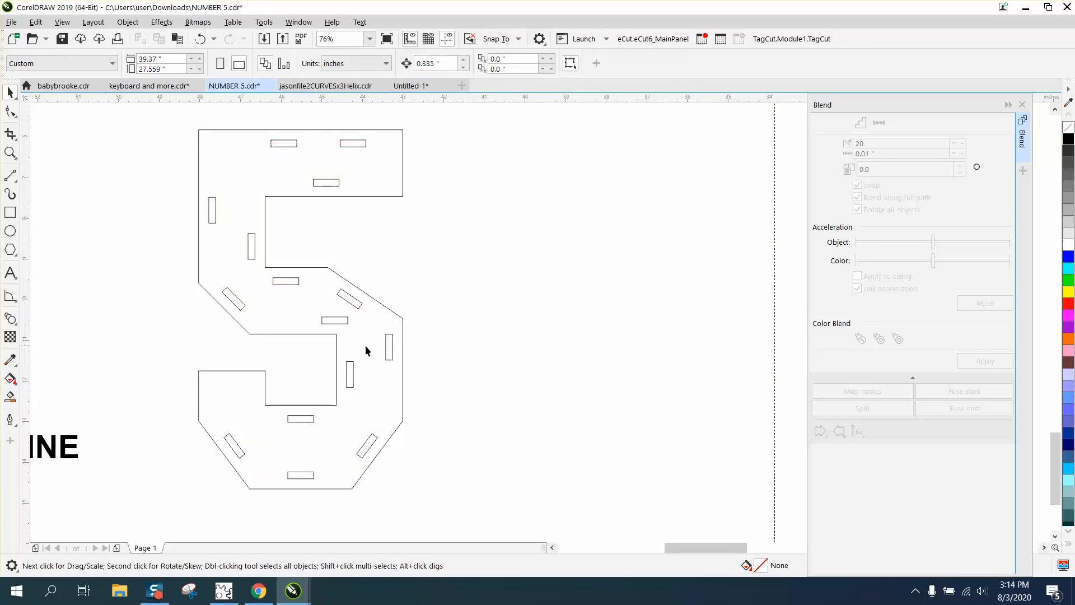
pyautogui.scroll(-4, 274, 165)
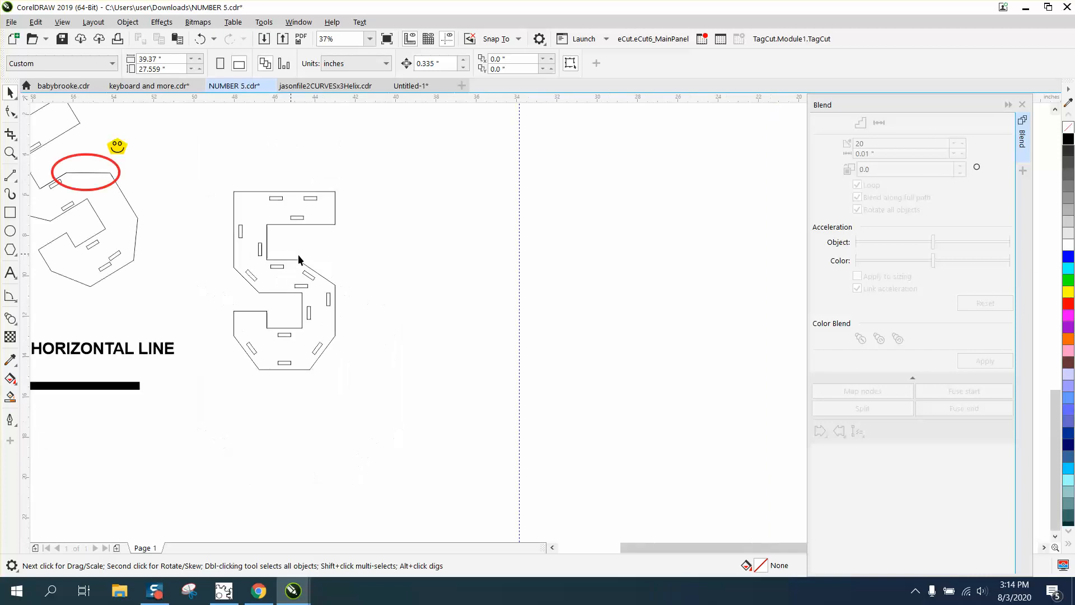
pyautogui.click(10, 152)
pyautogui.moveTo(248, 230); pyautogui.dragTo(408, 355)
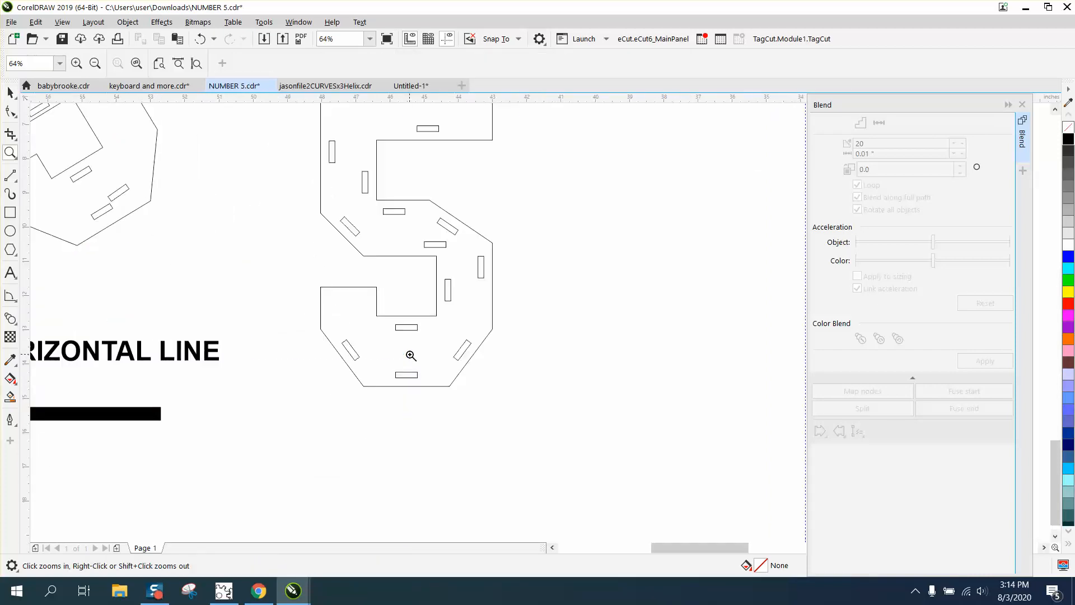
pyautogui.rightClick(434, 359)
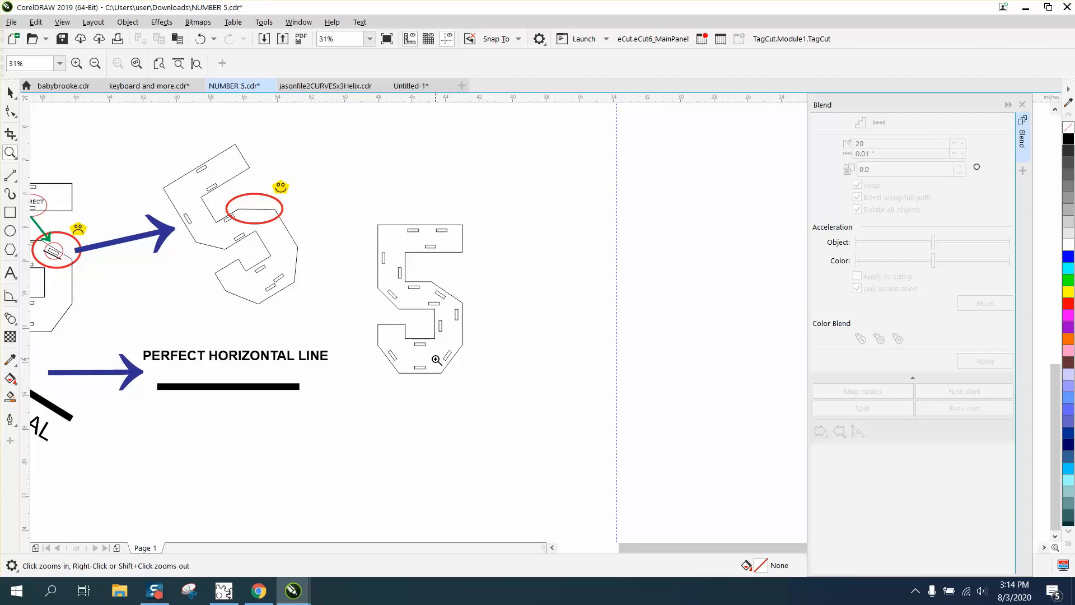